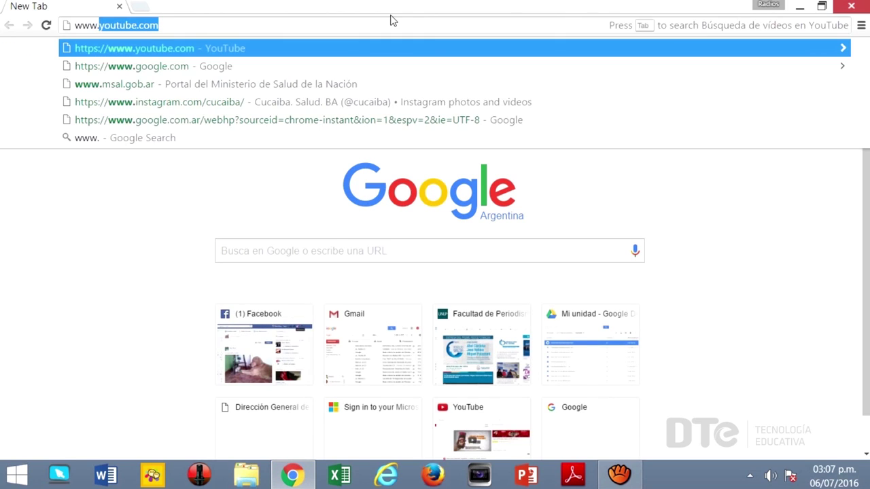
type("icecast")
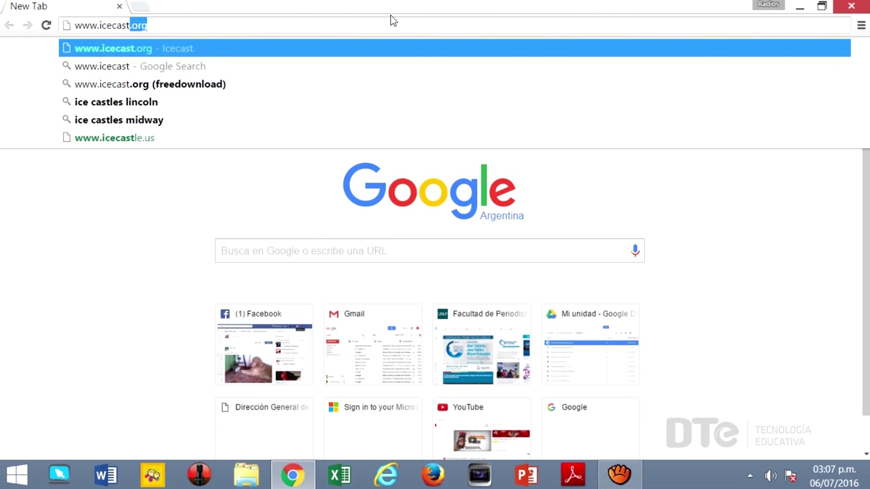
type(".org")
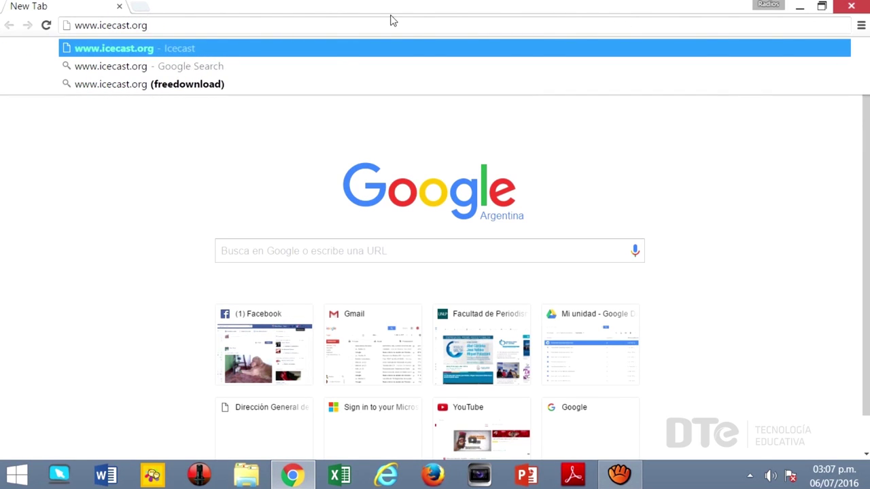
key("Return")
left_click(146, 183)
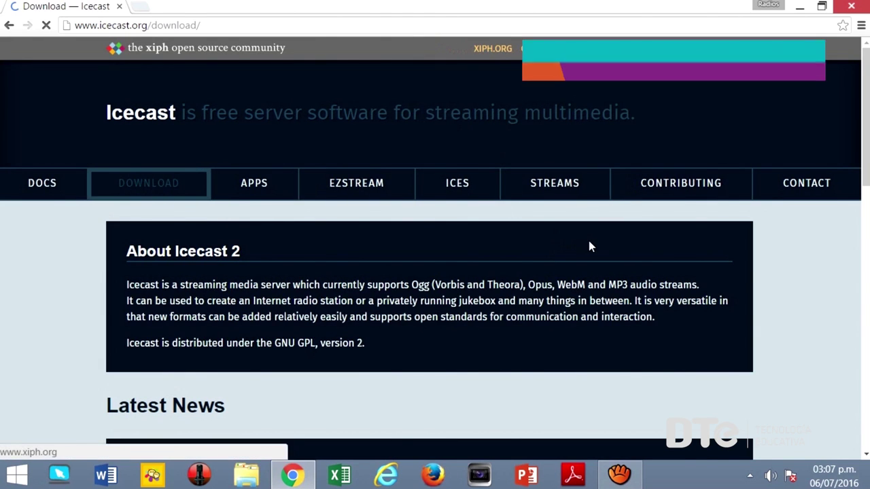
scroll(592, 247, "down", 3)
left_click(537, 196)
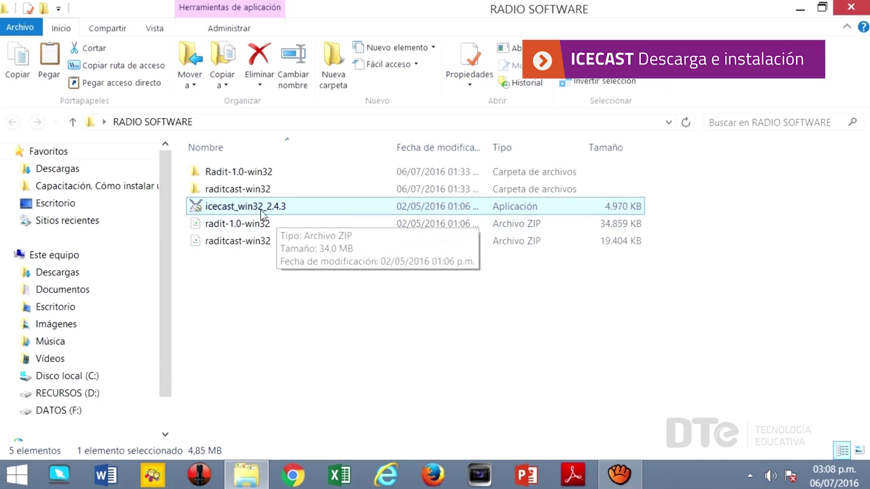
Install Icecast 2.4.3 with the default component and folder C:\Program Files (x86)\Icecast, then close Setup.
double_click(263, 209)
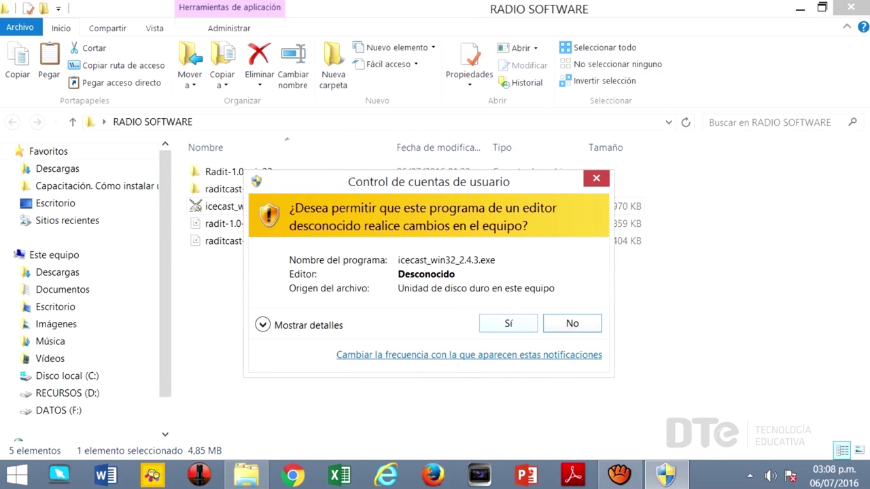
left_click(509, 324)
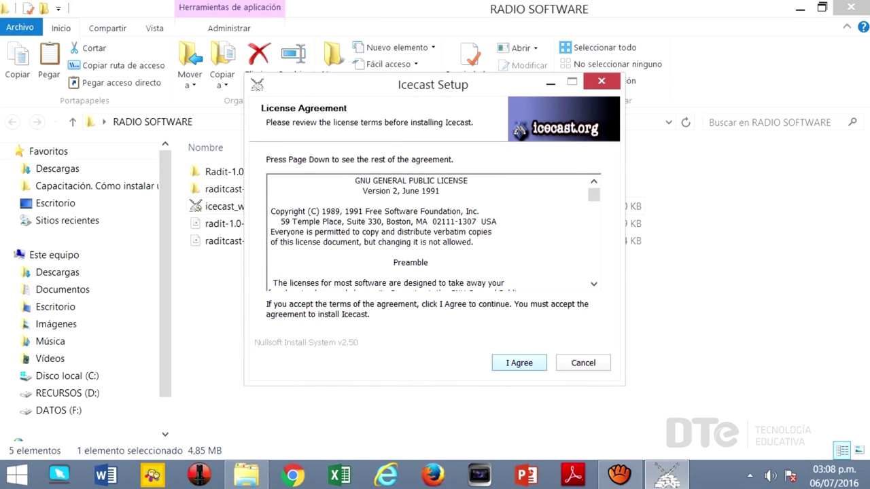
left_click(519, 363)
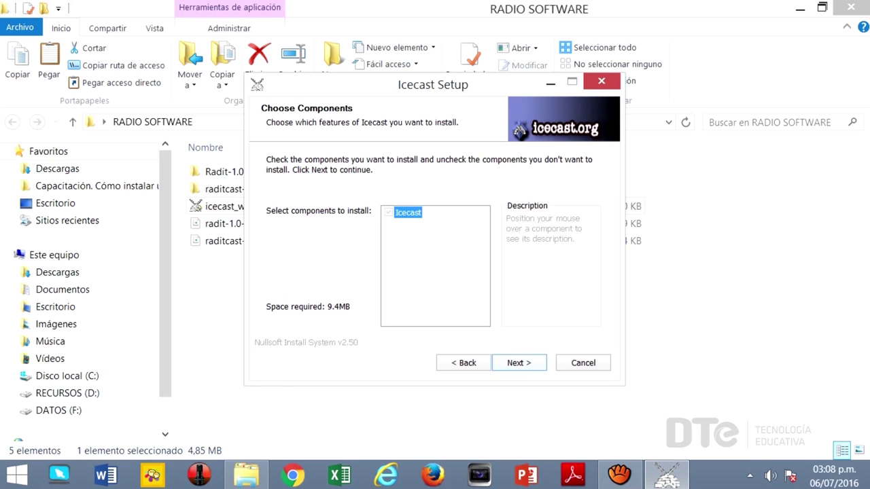
left_click(519, 363)
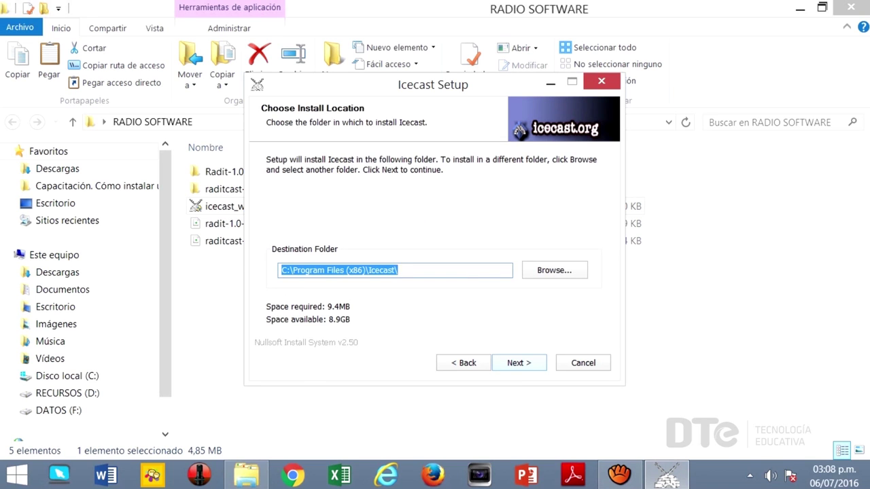
left_click(519, 363)
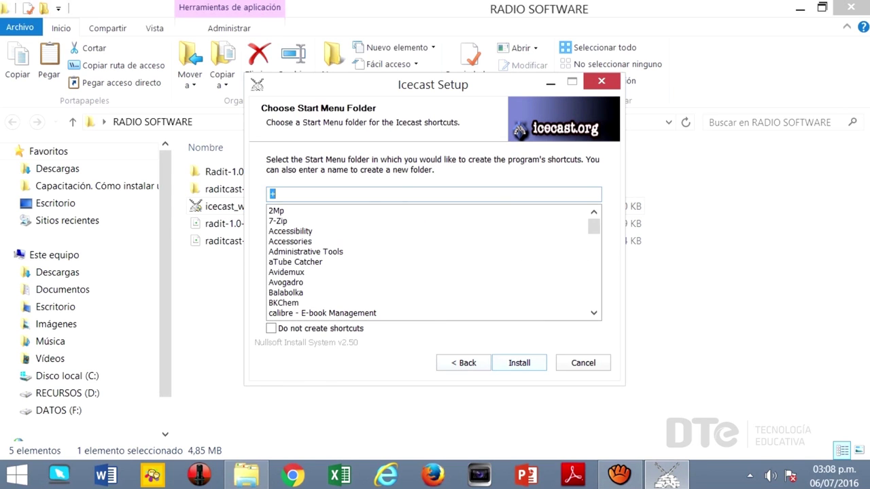
left_click(520, 363)
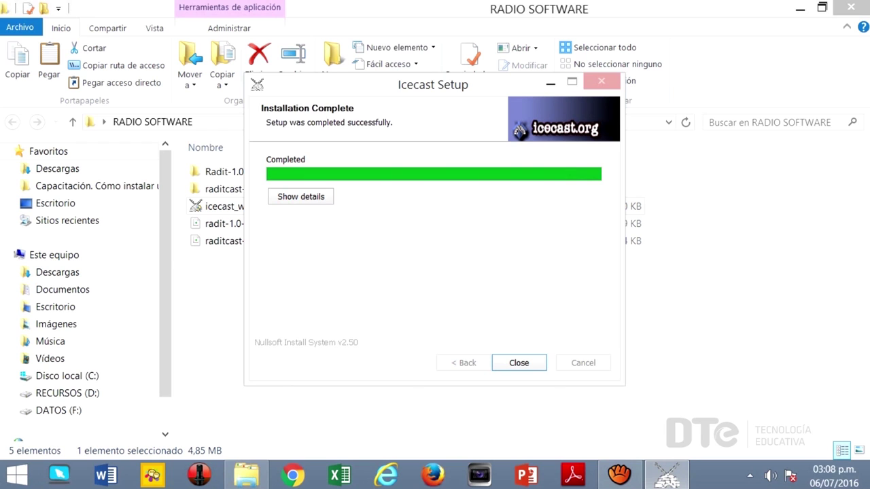
left_click(519, 363)
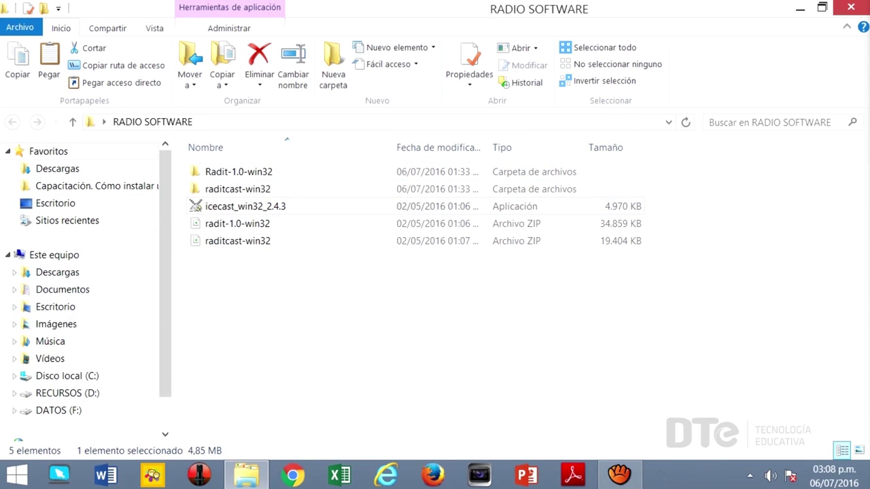
Browse to C:\Archivos de programa (x86)\Icecast and reveal the hidden notification icons.
left_click(86, 379)
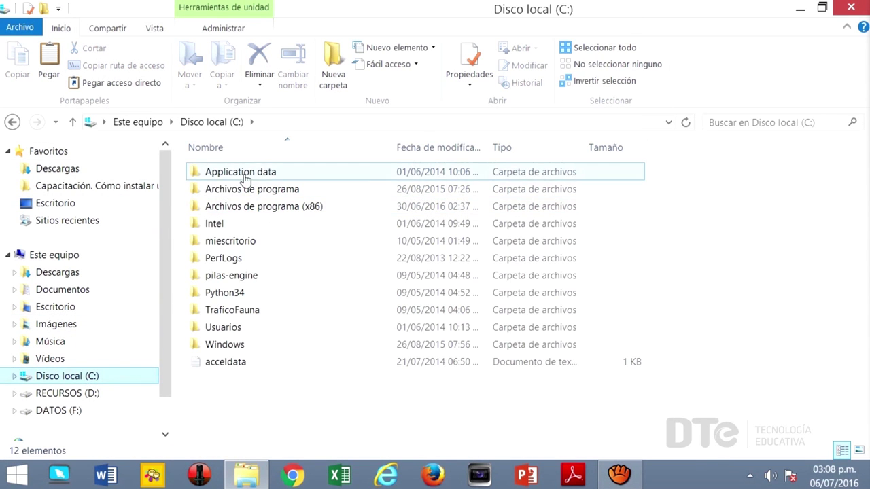
double_click(268, 215)
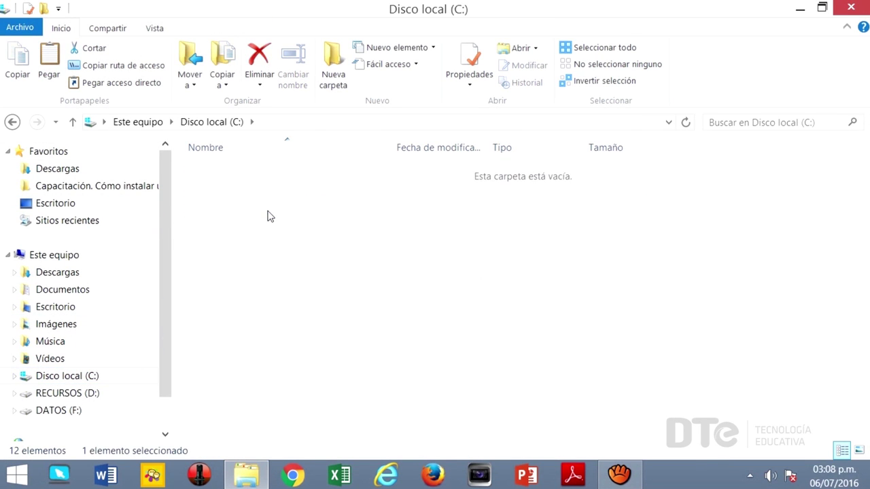
scroll(276, 286, "down", 5)
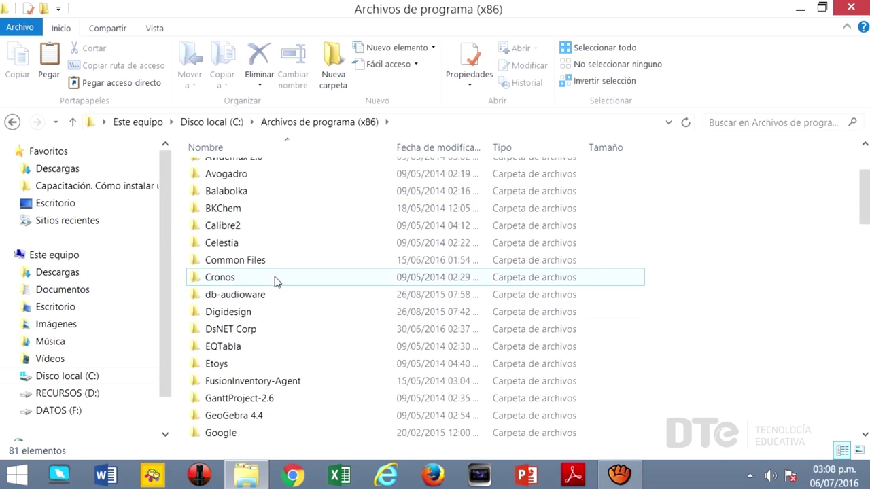
double_click(229, 295)
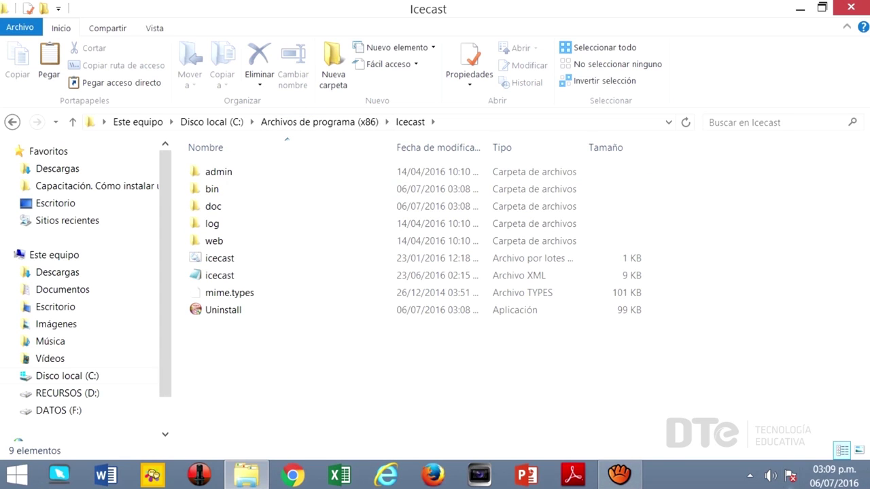
left_click(752, 479)
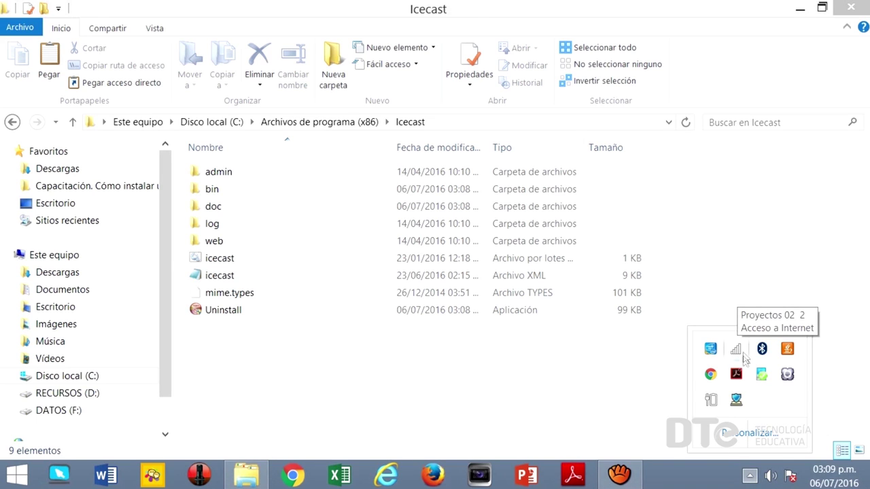
Read the Wi-Fi IPv4 address, 192.168.10.25, in Centro de redes connection details, then close the windows.
right_click(739, 356)
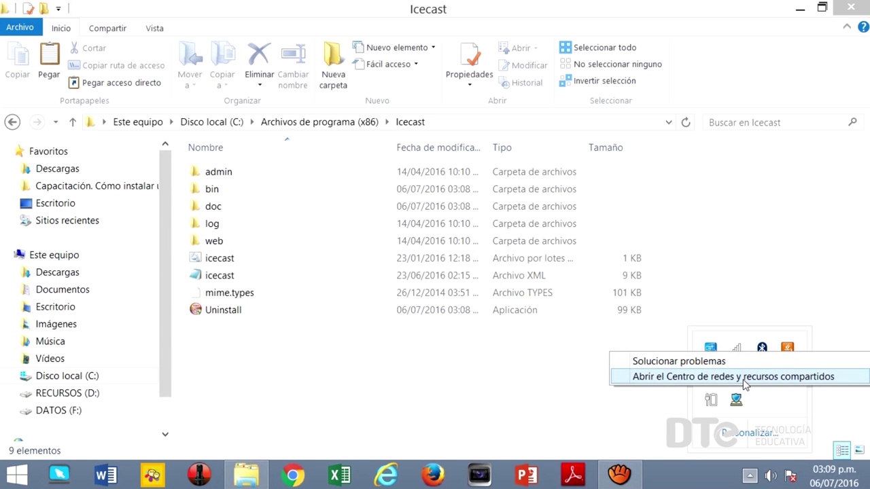
left_click(746, 378)
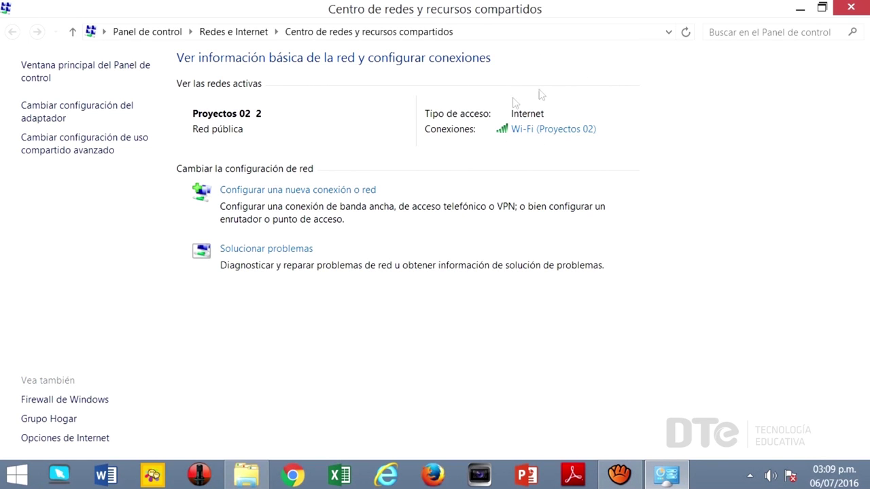
left_click(534, 134)
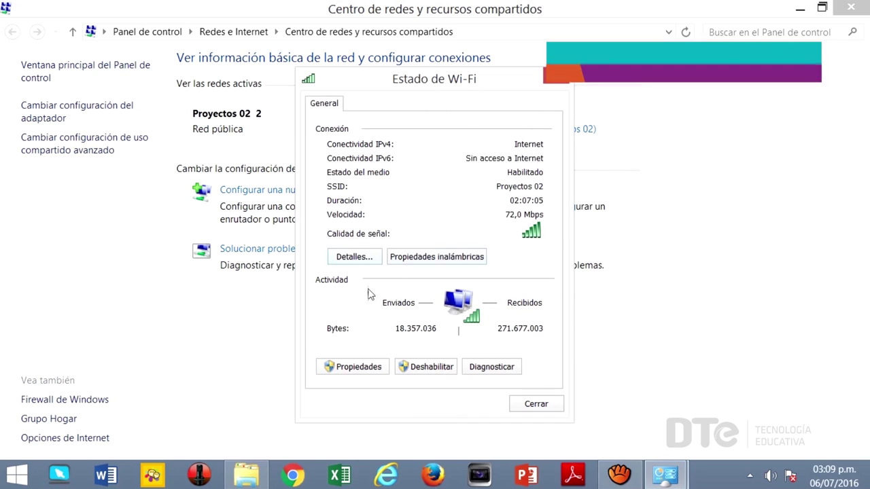
left_click(354, 257)
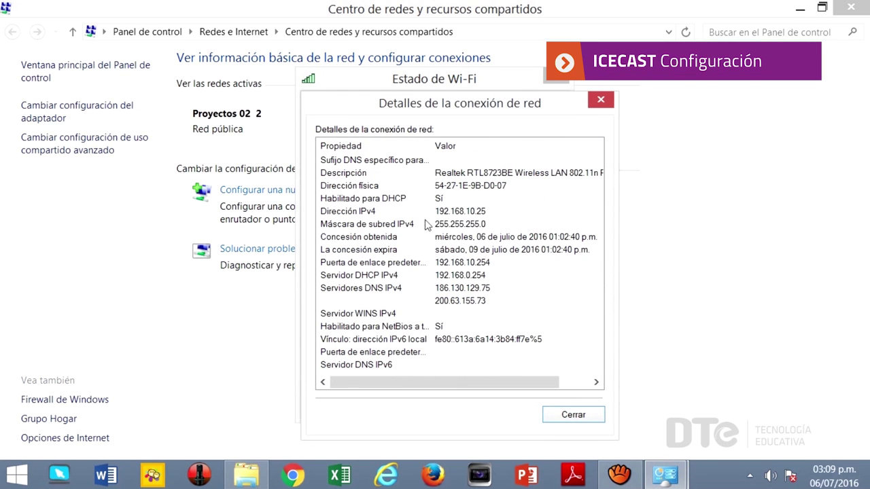
left_click(460, 215)
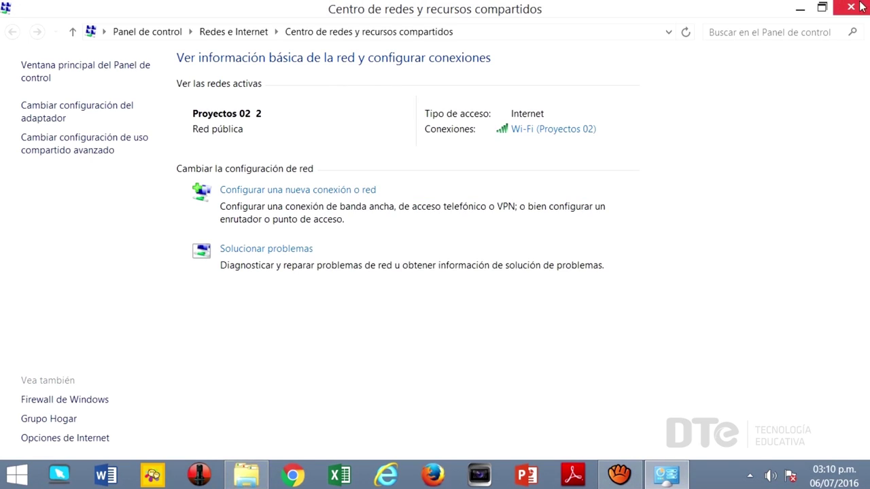
left_click(862, 7)
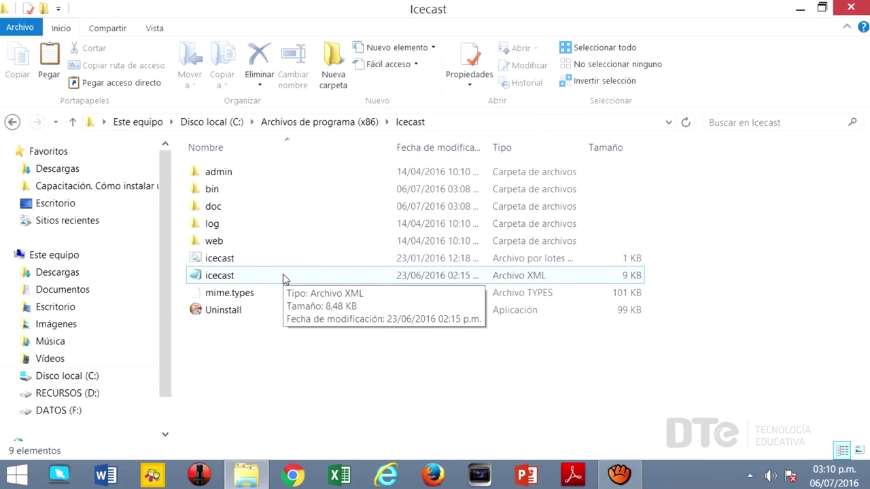
Open the icecast XML config file with Bloc de notas and move the Notepad window up.
left_click(209, 279)
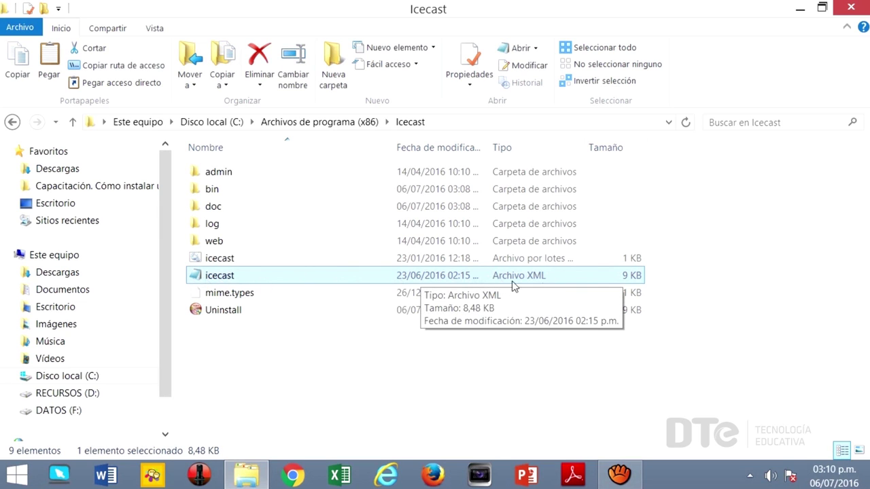
right_click(246, 278)
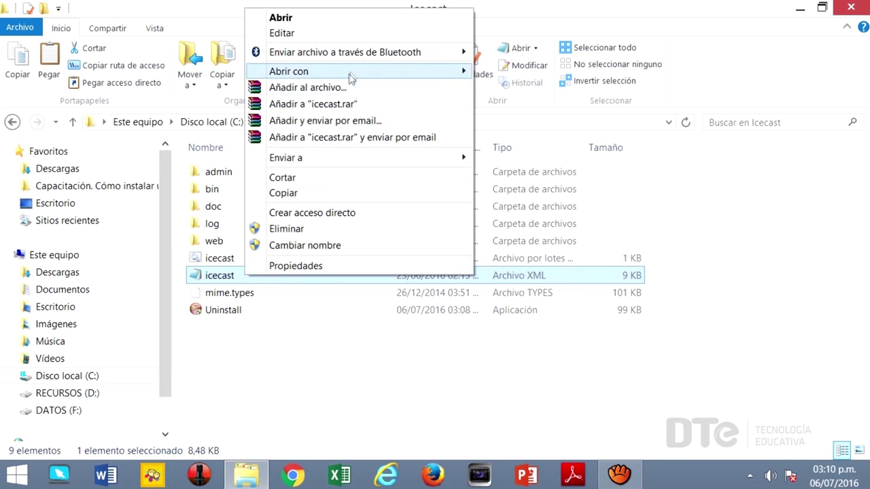
mouse_move(380, 72)
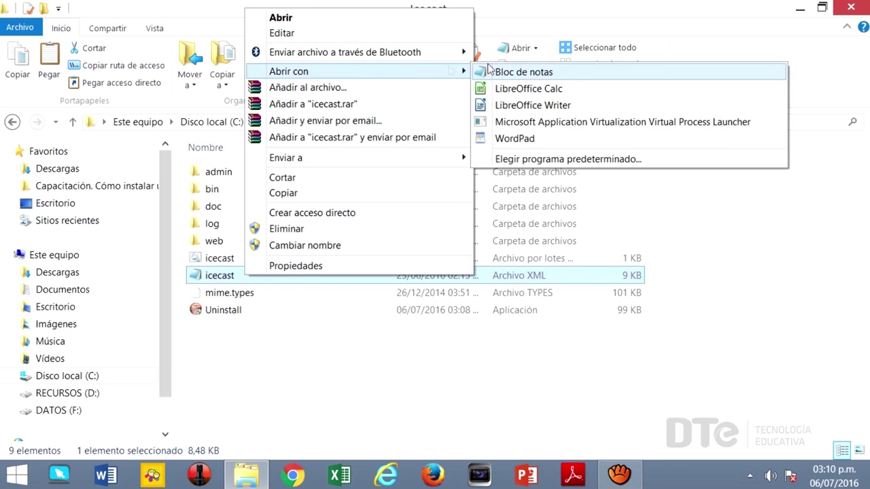
left_click(522, 74)
left_click_drag(409, 117, 408, 45)
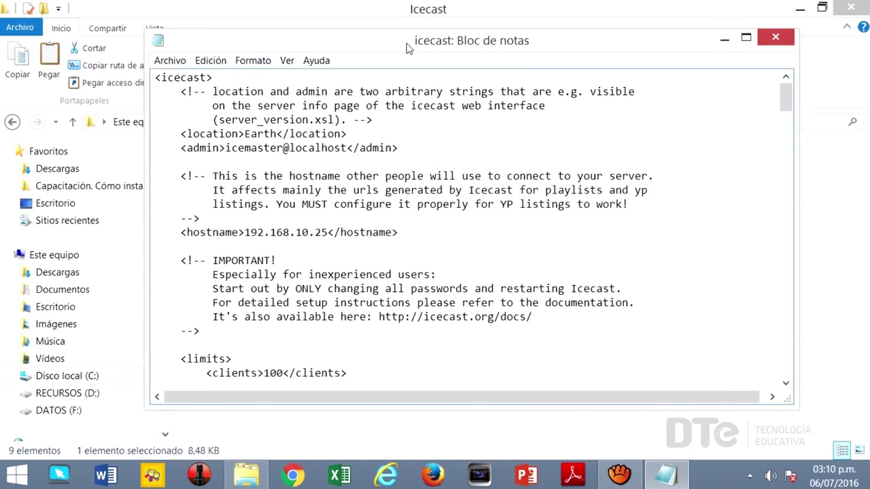
Maximize Notepad and retype 192.168.10.25 as the <hostname> value.
left_click(746, 37)
scroll(235, 170, "down", 10)
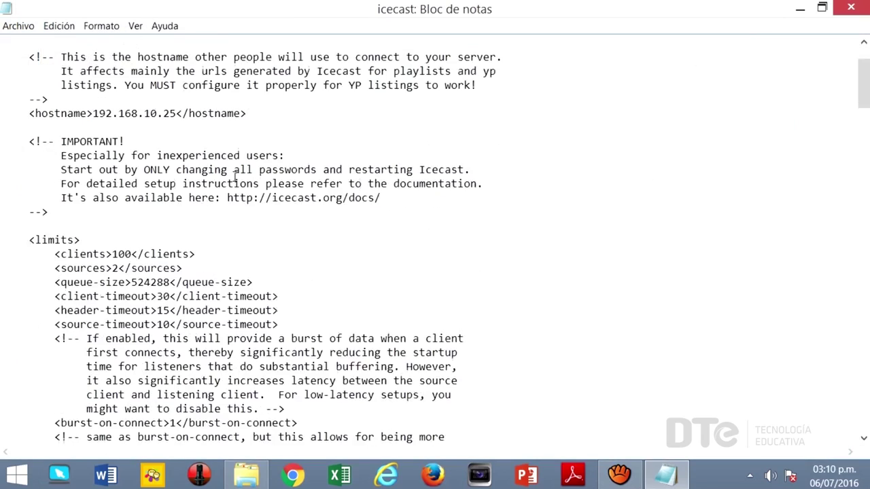
scroll(242, 176, "up", 10)
left_click_drag(28, 148, 272, 150)
scroll(275, 151, "up", 1)
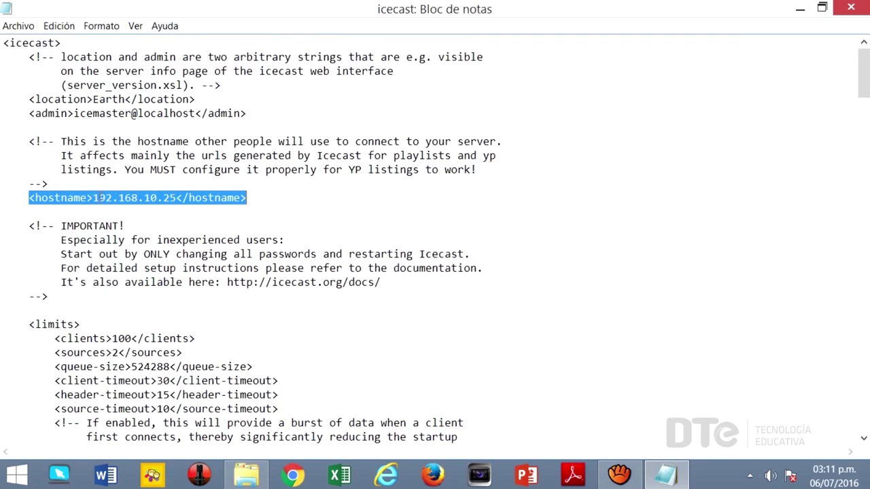
left_click(91, 197)
left_click_drag(94, 198, 178, 198)
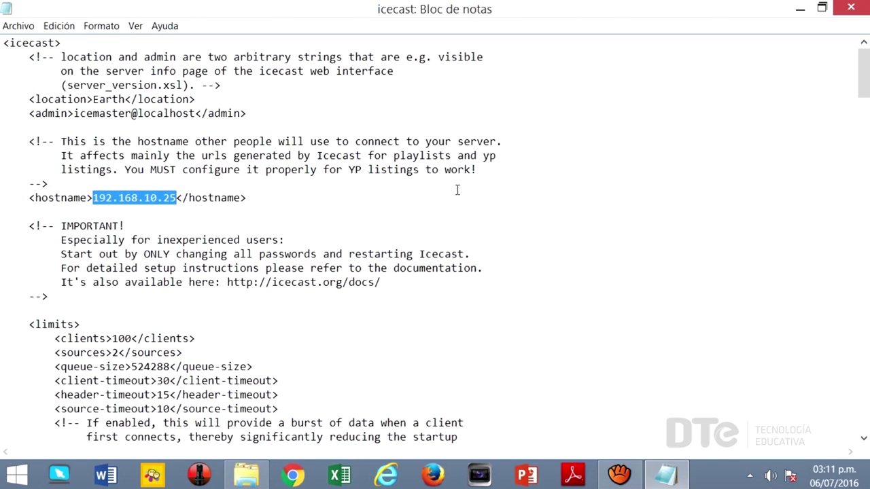
type("192")
type(".168")
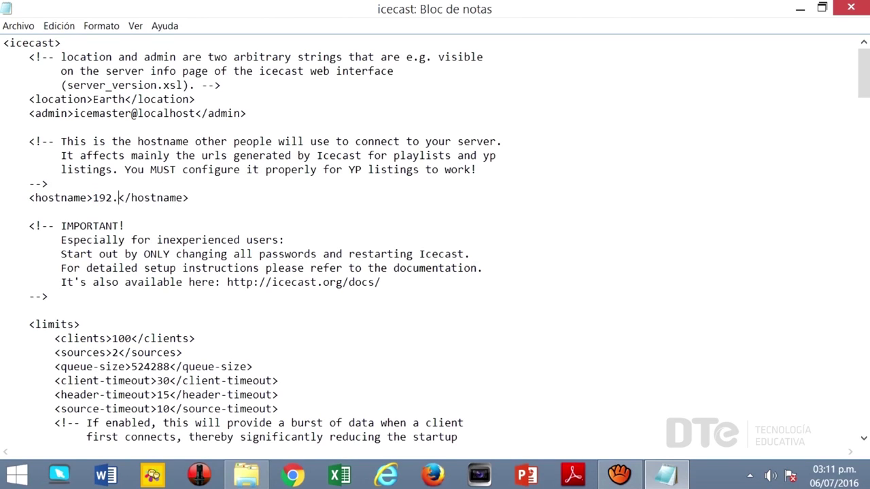
type(".10")
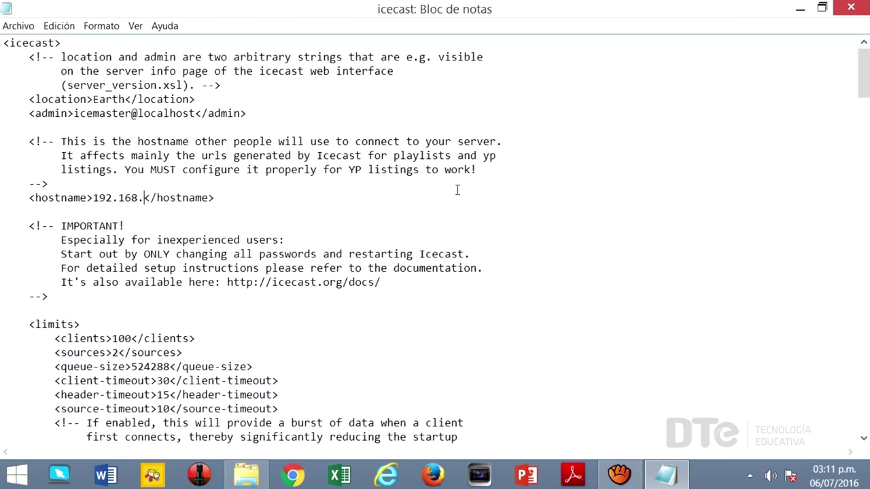
type(".2")
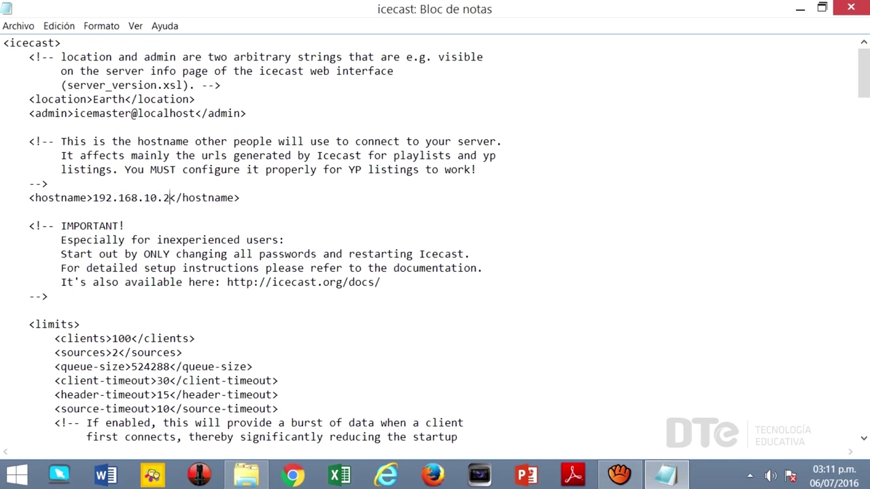
type("5")
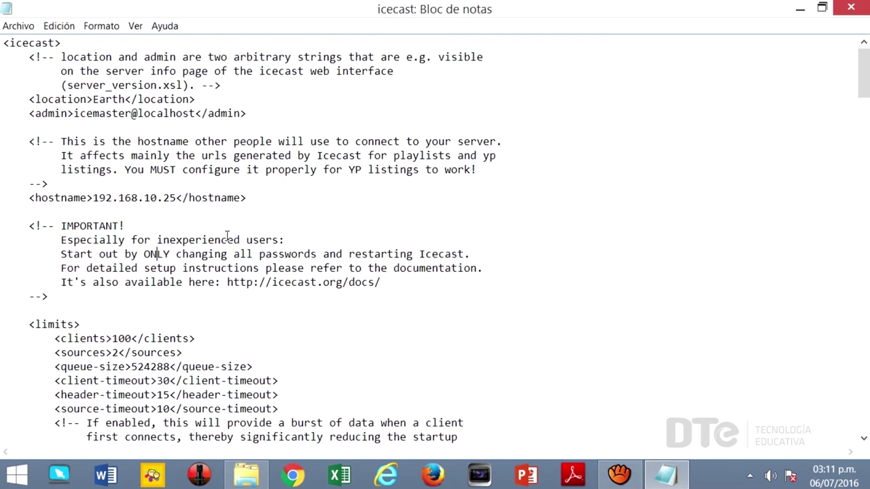
Replace the <source-password> value with the new source password.
scroll(231, 235, "down", 20)
scroll(247, 231, "up", 5)
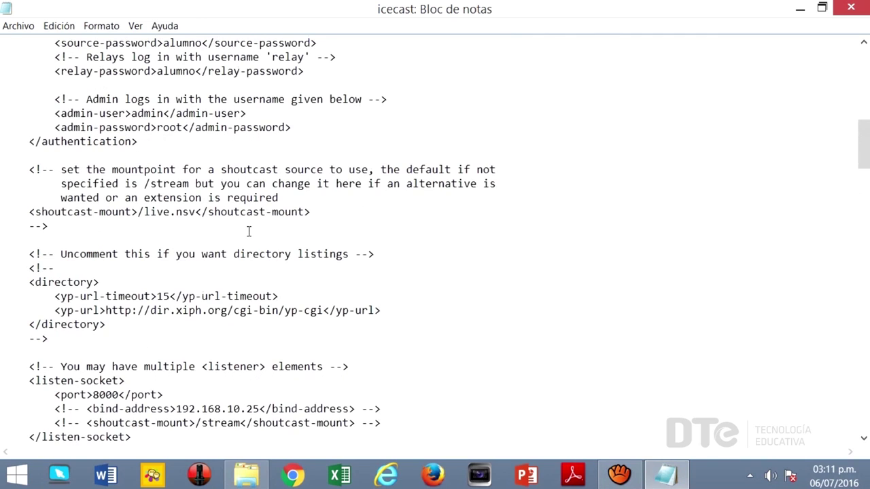
left_click_drag(171, 410, 260, 410)
scroll(209, 280, "down", 2)
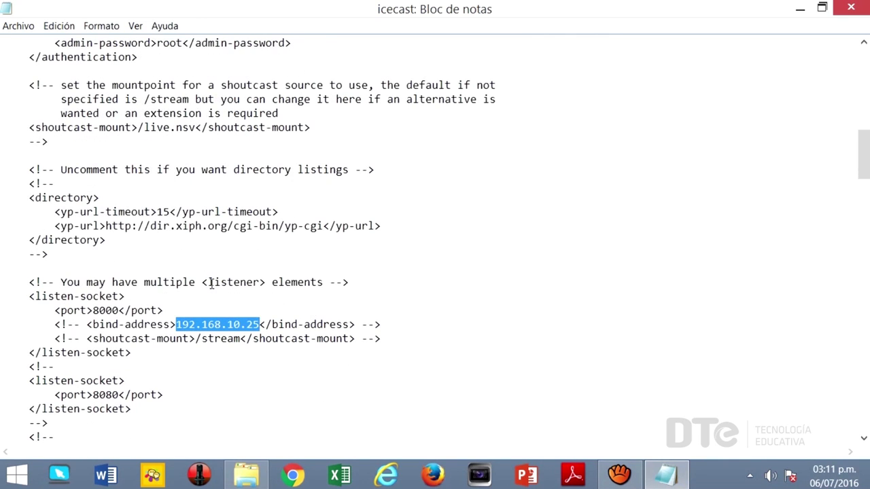
scroll(347, 262, "up", 5)
left_click_drag(54, 169, 336, 166)
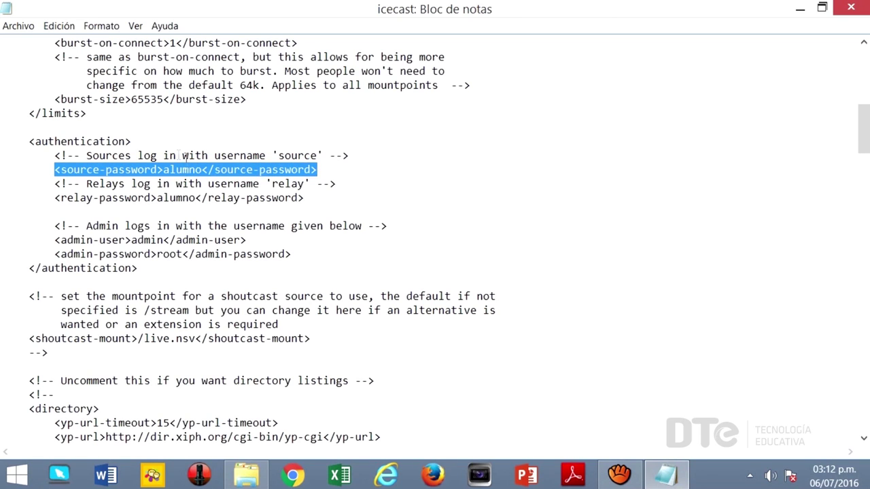
left_click_drag(165, 170, 204, 167)
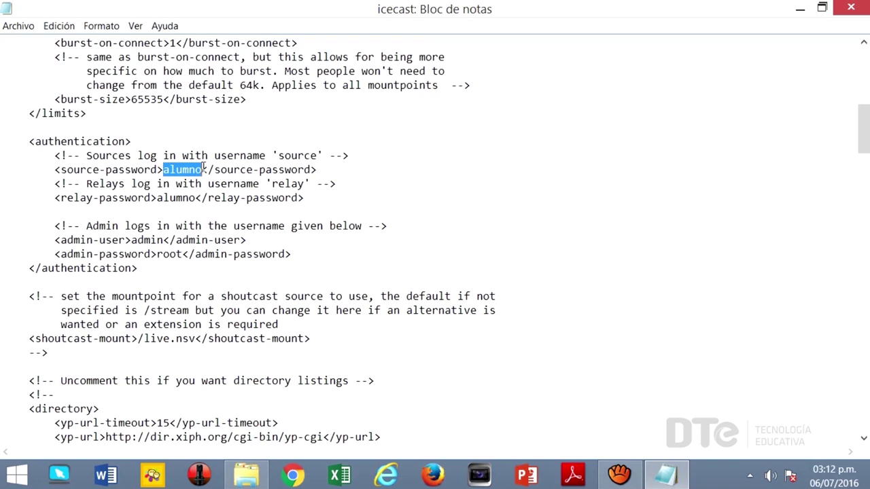
key("BackSpace")
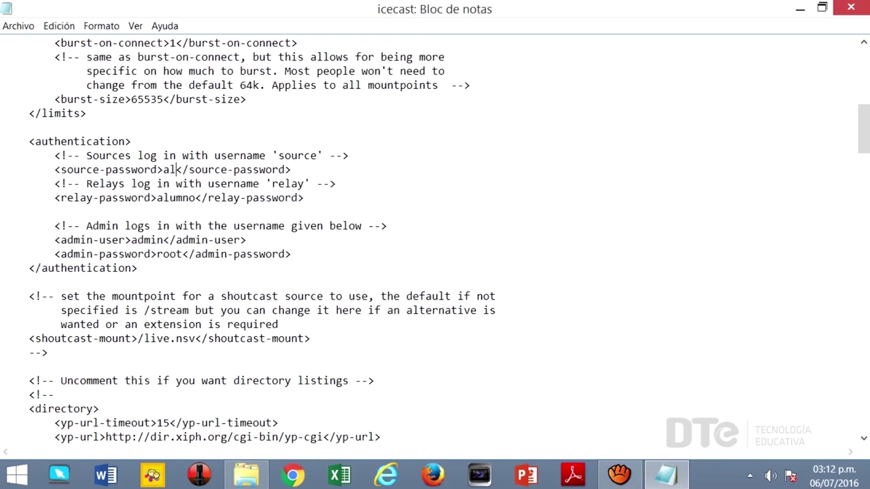
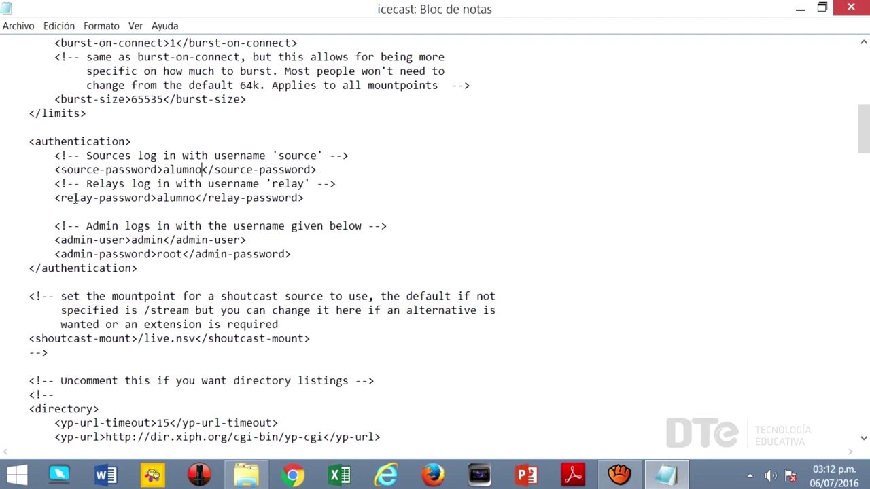
Replace the <admin-password> value with the new admin password.
left_click_drag(52, 197, 317, 197)
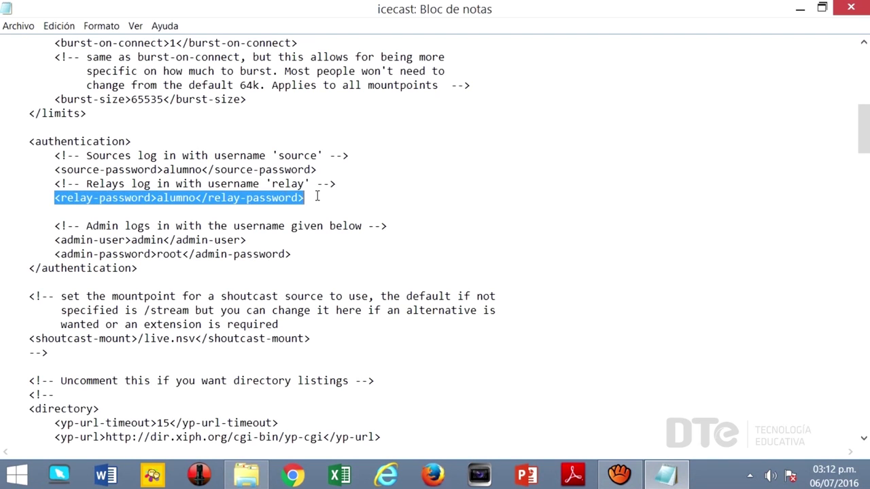
left_click_drag(54, 254, 291, 254)
left_click(171, 255)
left_click_drag(157, 254, 183, 254)
key("Delete")
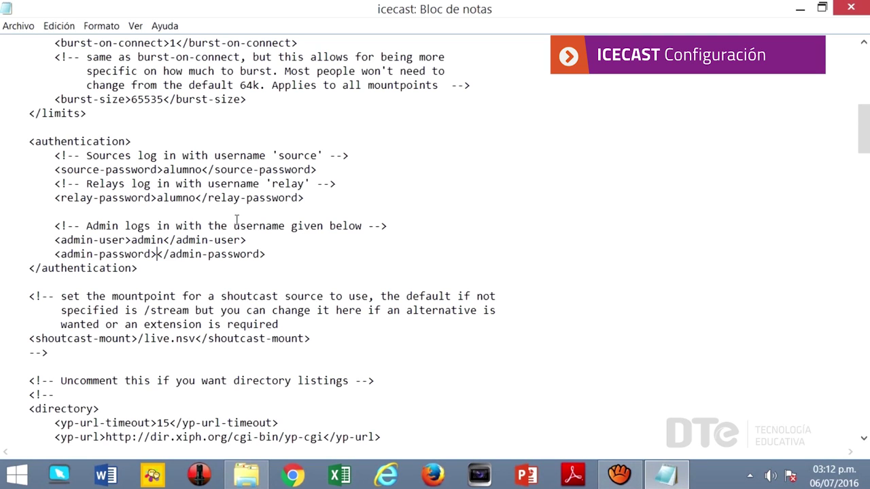
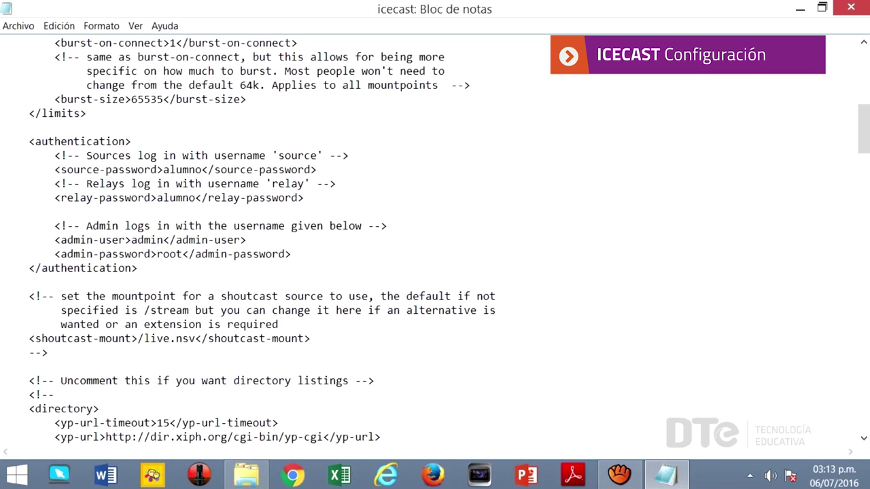
scroll(161, 290, "down", 4)
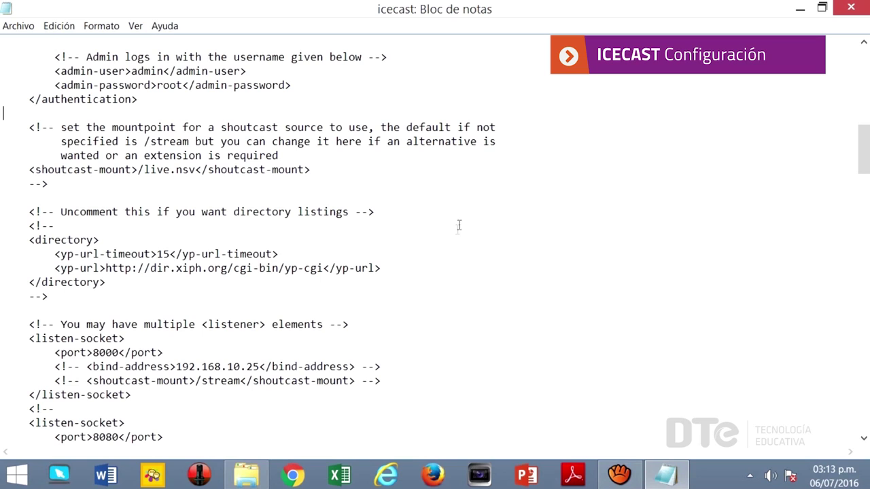
Try saving the changes over icecast.xml in the Icecast folder and dismiss the Acceso denegado error.
left_click(851, 7)
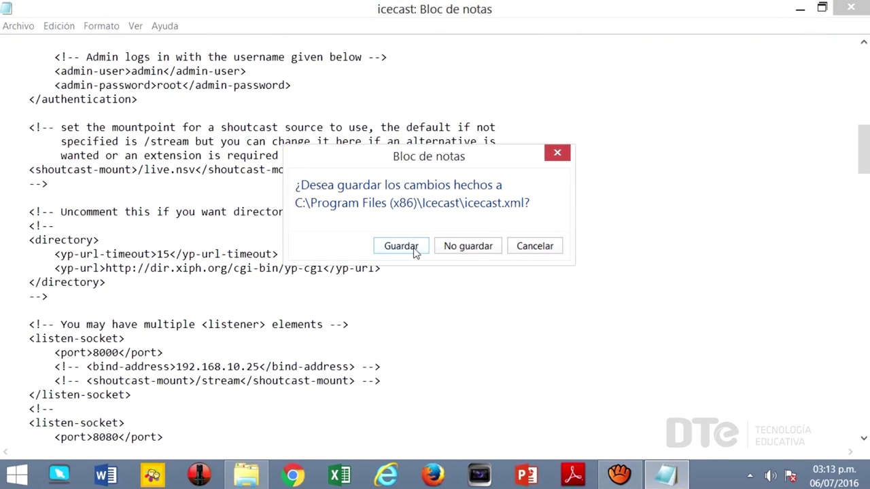
left_click(417, 252)
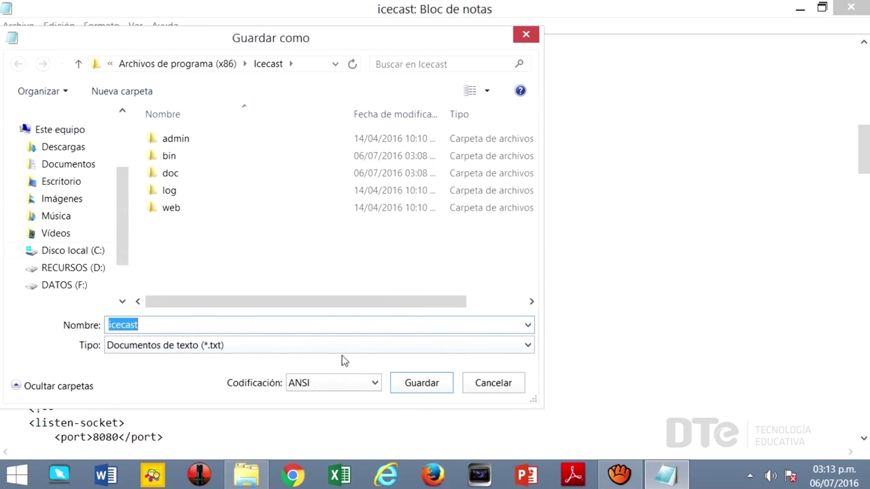
left_click(418, 385)
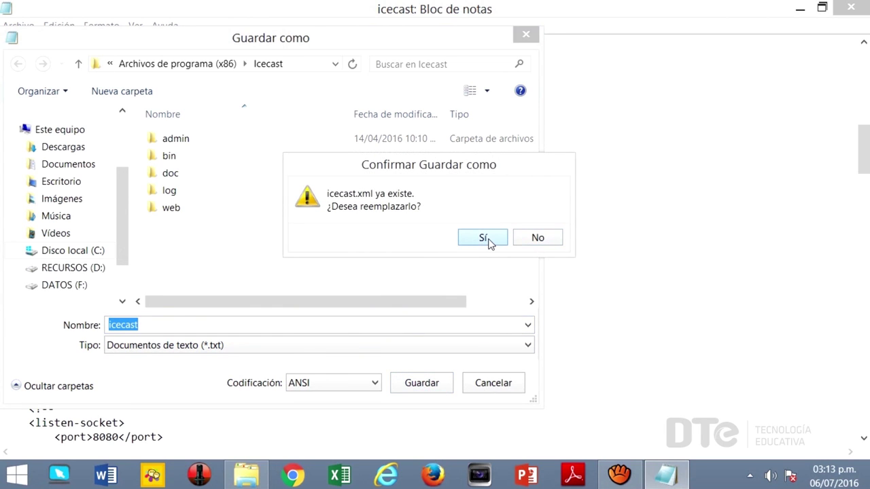
left_click(484, 239)
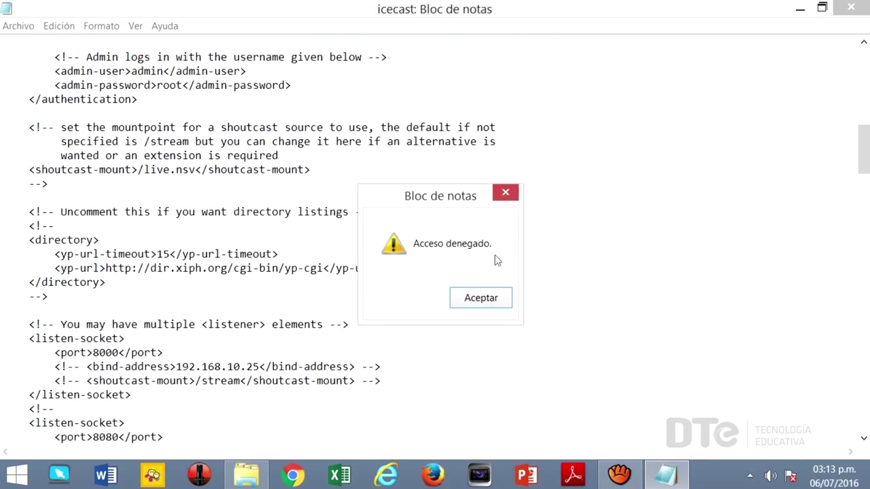
left_click(479, 299)
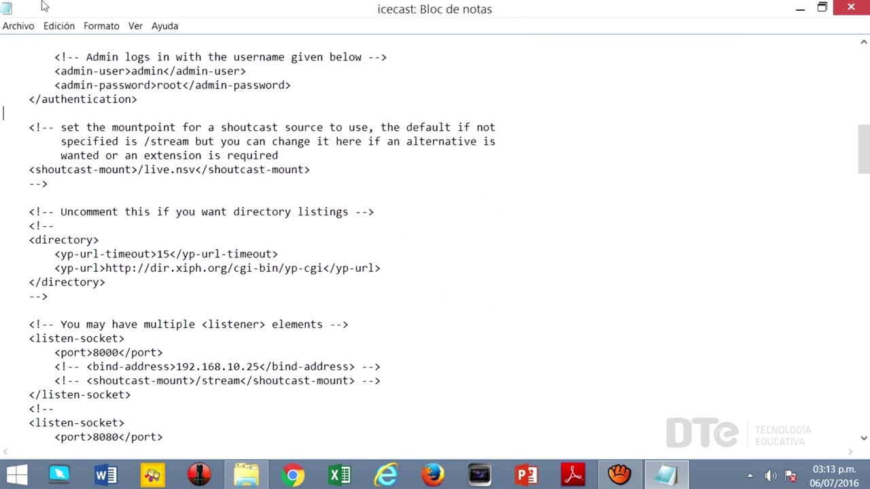
Save the edited file as icecast.xml on the Escritorio (Desktop).
left_click(26, 26)
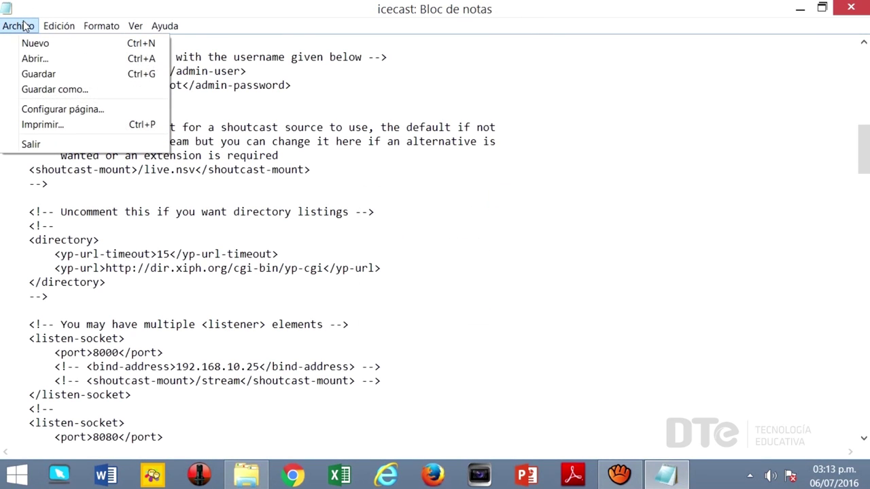
left_click(66, 95)
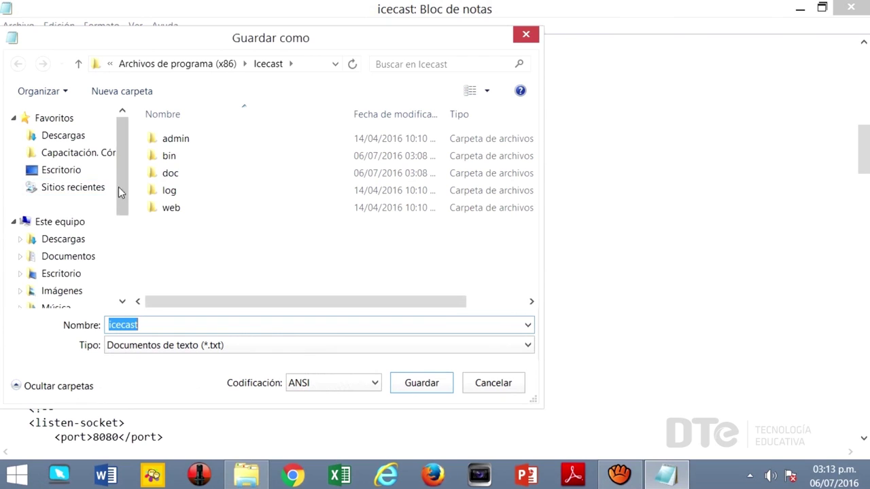
left_click(66, 176)
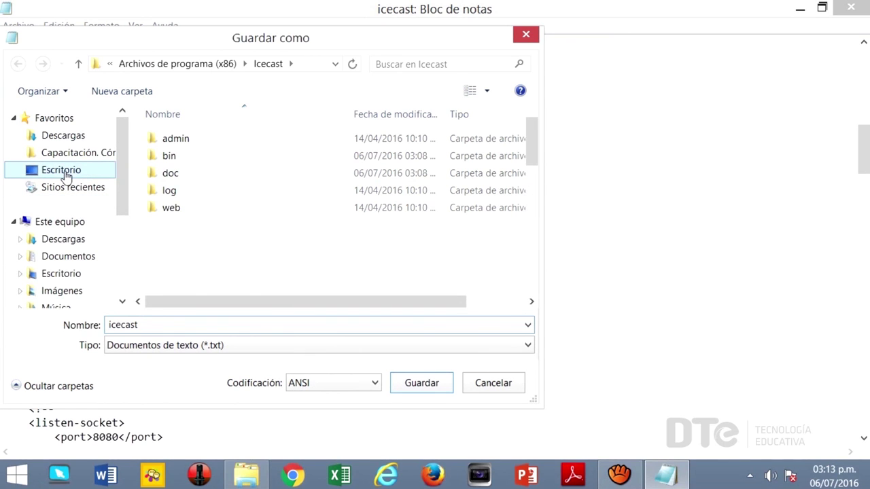
left_click(154, 326)
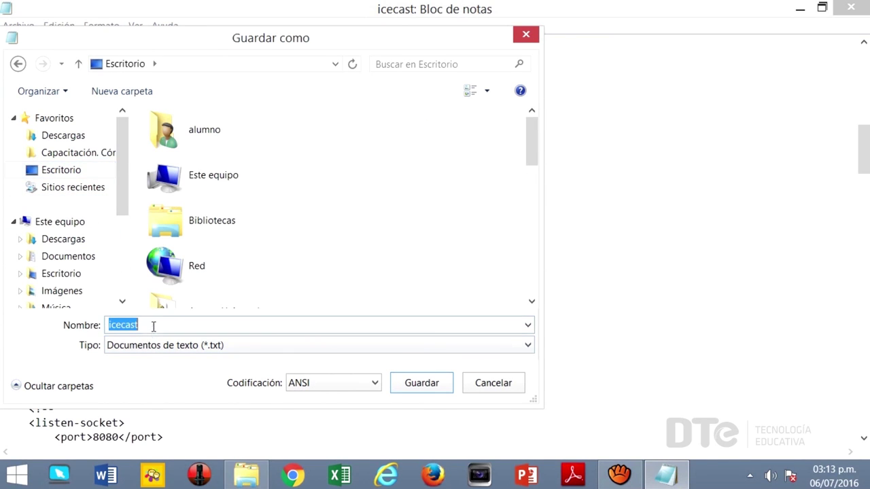
left_click(146, 325)
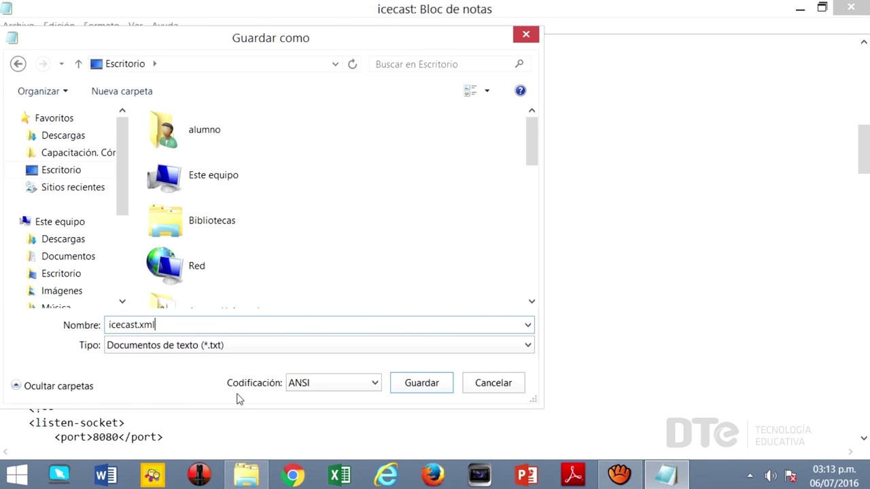
left_click(416, 387)
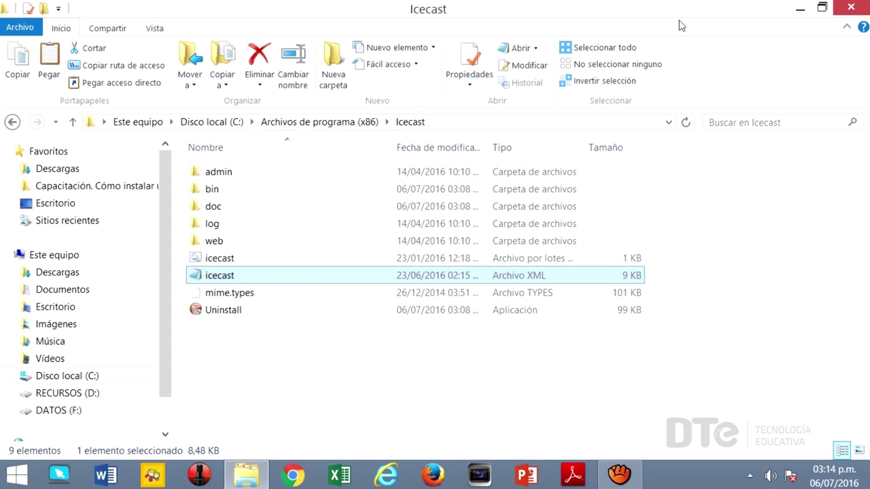
Copy the desktop icecast.xml into the Icecast folder, replacing the original with administrator permission.
left_click(823, 9)
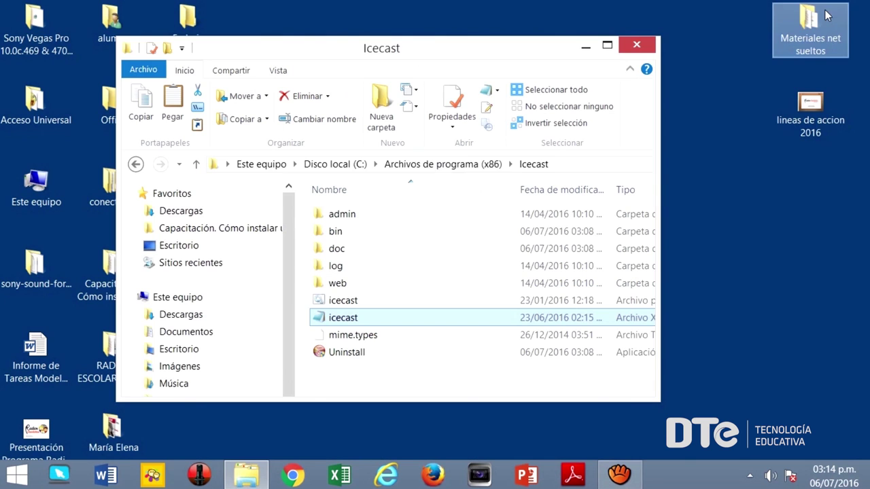
left_click_drag(480, 46, 597, 30)
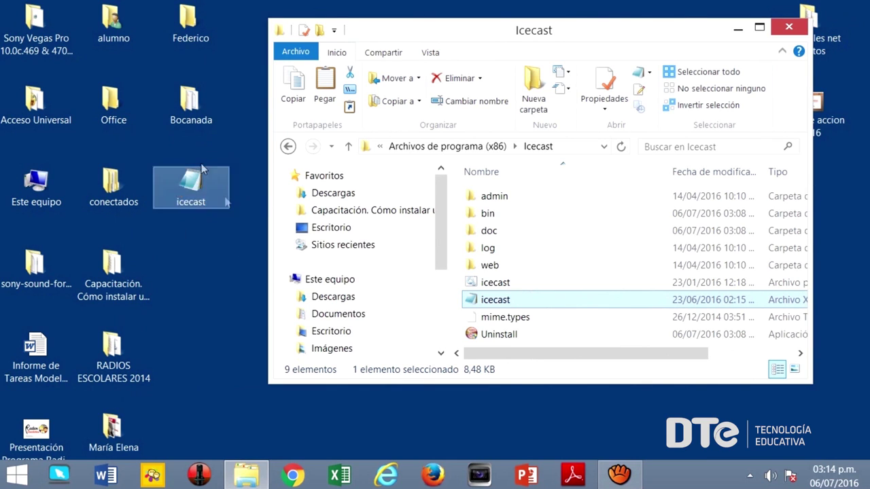
left_click_drag(183, 189, 536, 305)
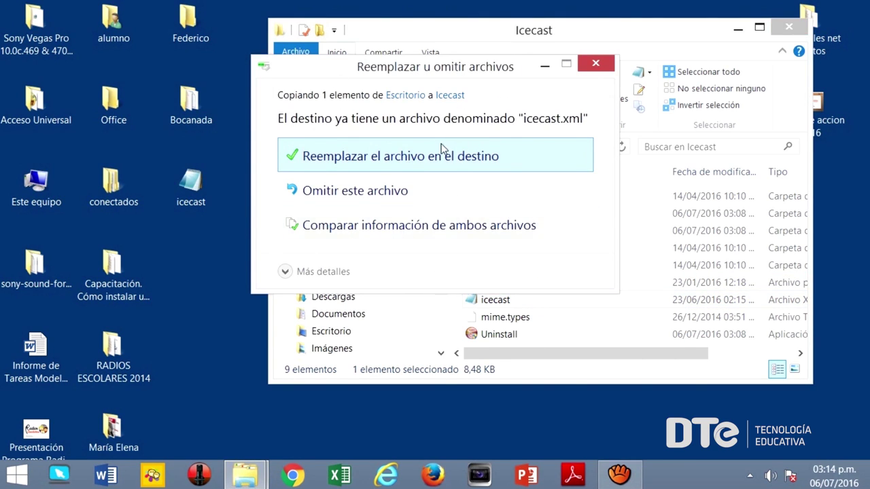
left_click(524, 153)
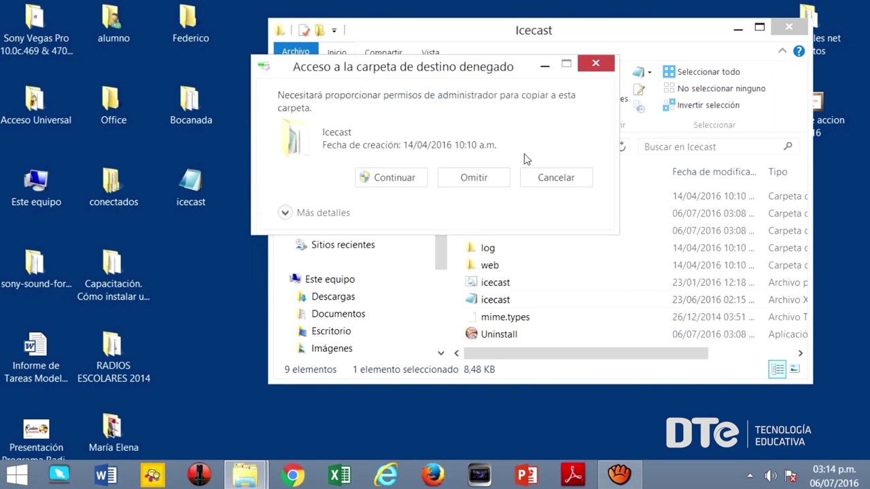
left_click(399, 181)
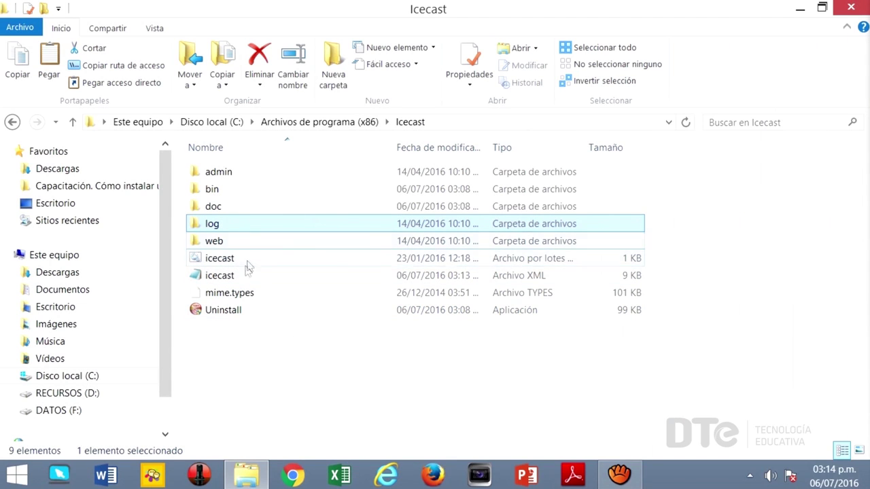
Run the icecast batch file to start the server, close the folder, and minimize its console.
left_click(247, 260)
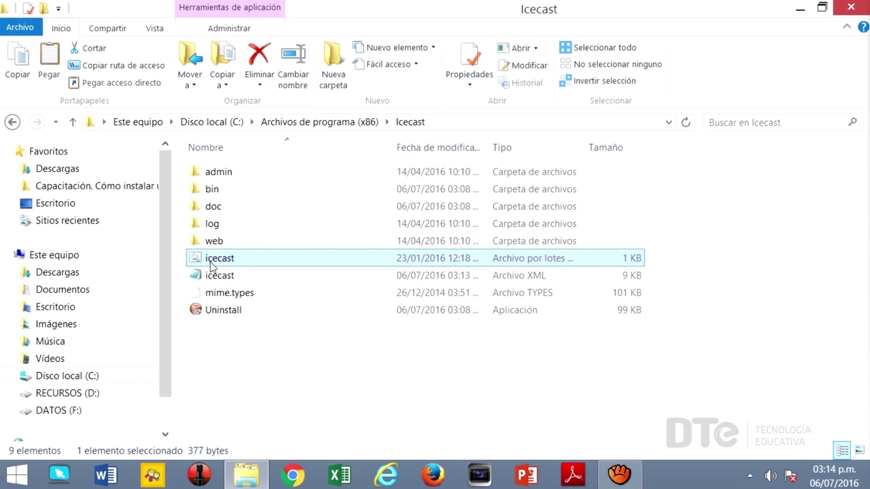
double_click(308, 263)
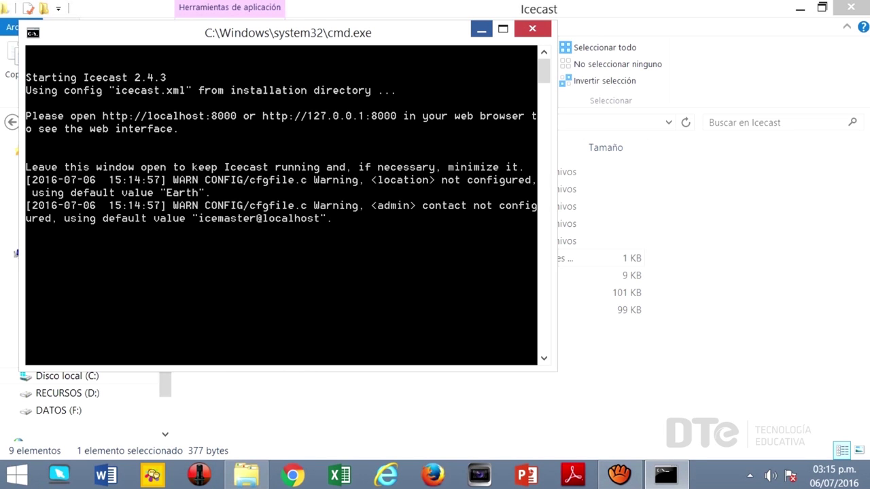
left_click(482, 29)
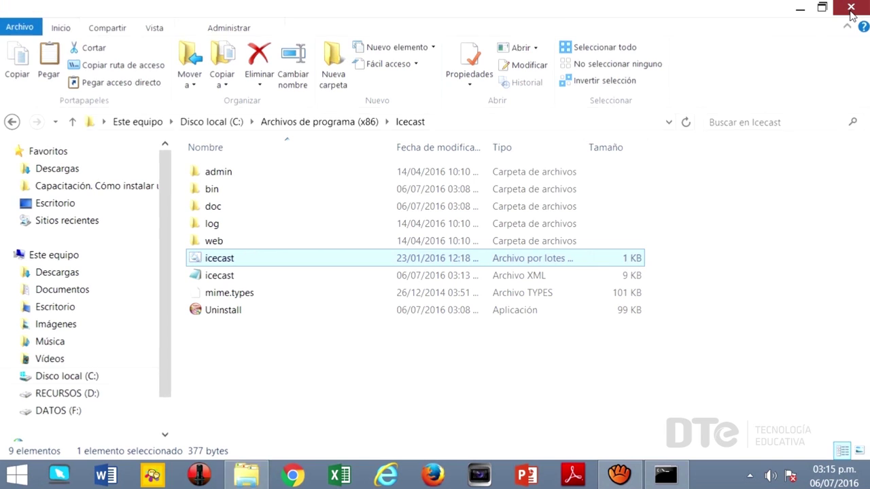
left_click(851, 8)
left_click(665, 474)
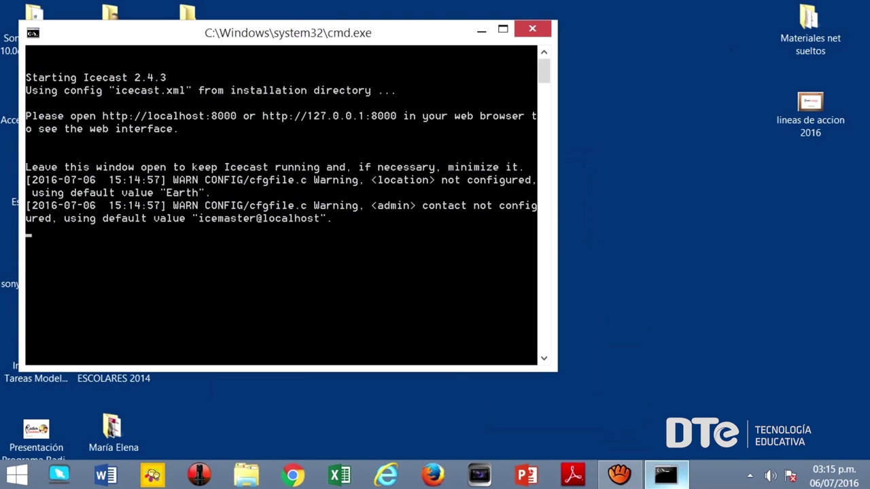
key("super+Down")
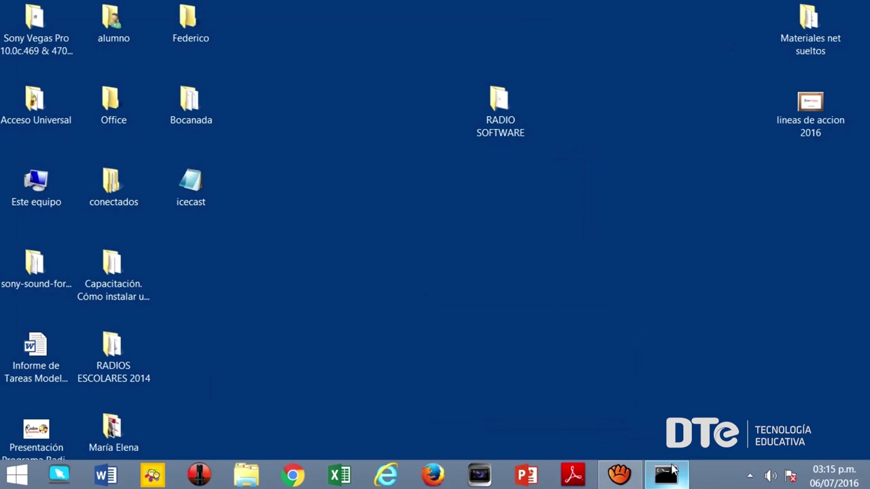
Open Chrome and load the Icecast status page at 192.168.10.25:8000.
left_click(293, 476)
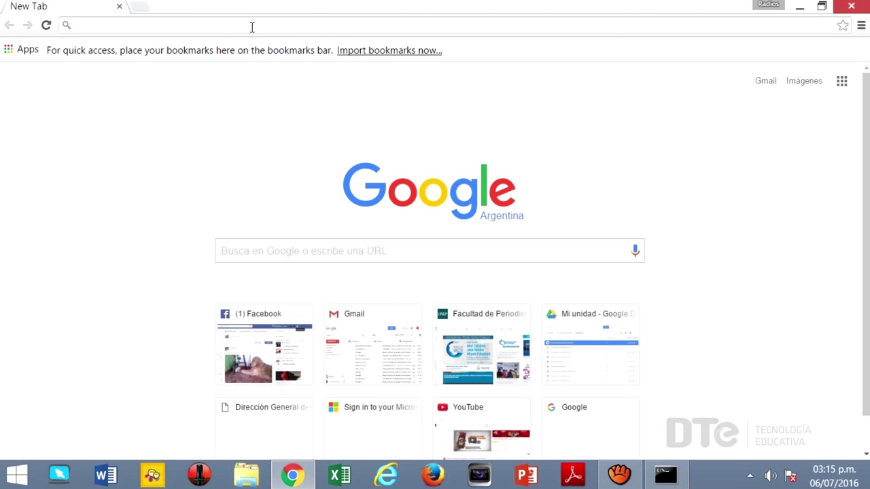
type("192")
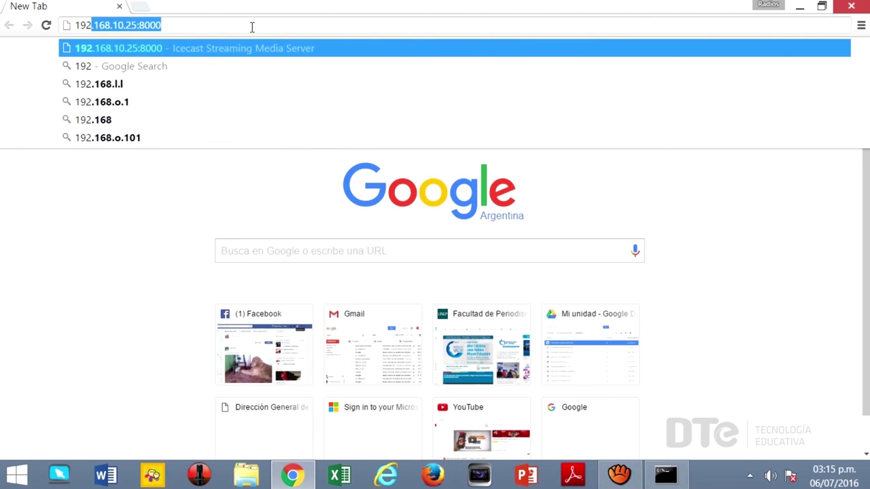
type(".168.")
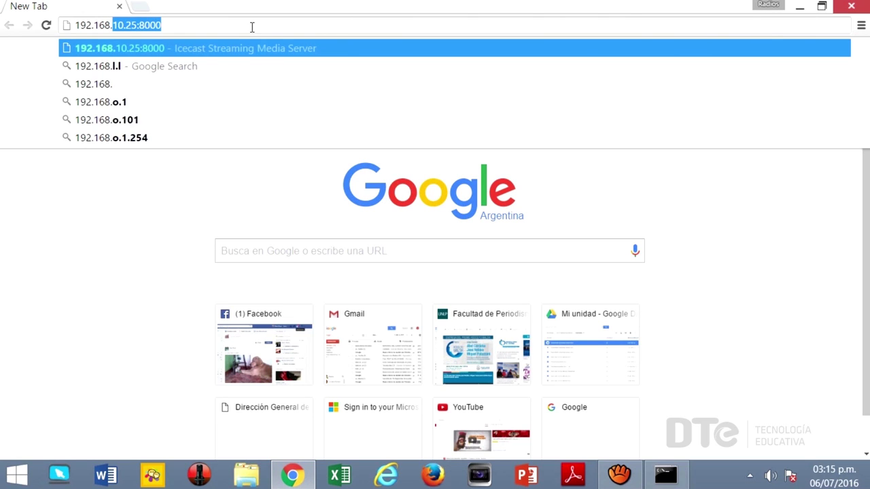
type("10.25")
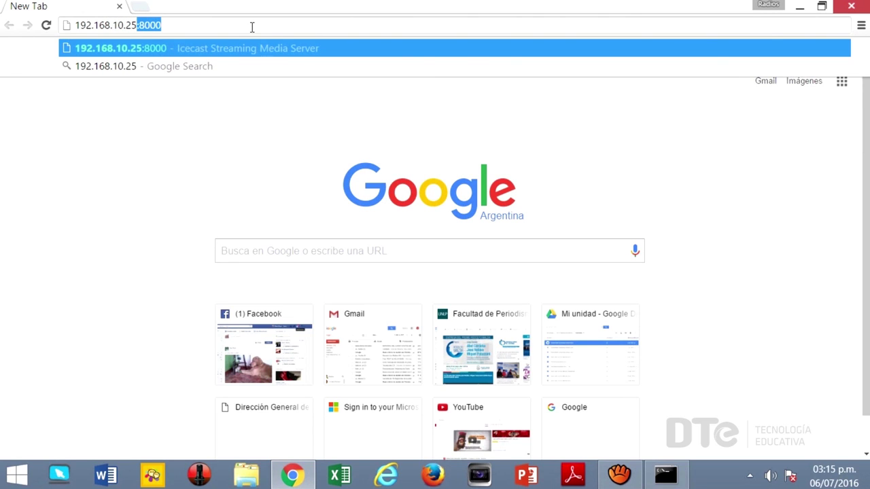
type(":")
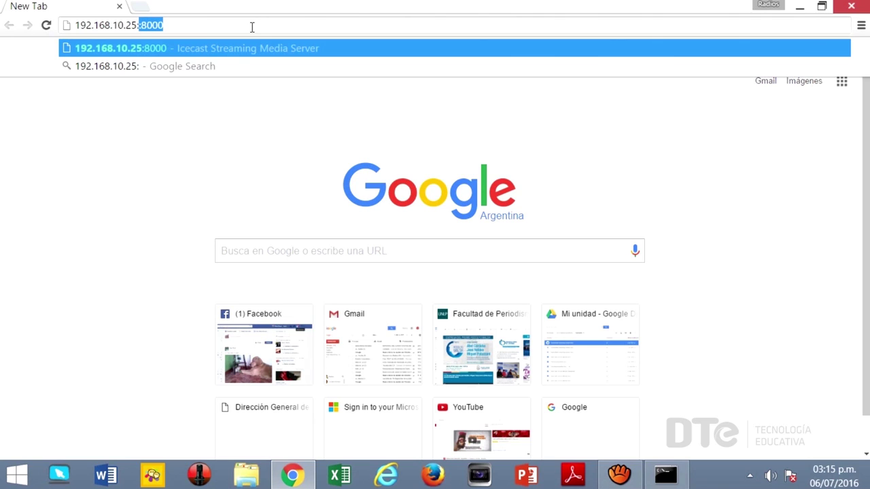
type("8000")
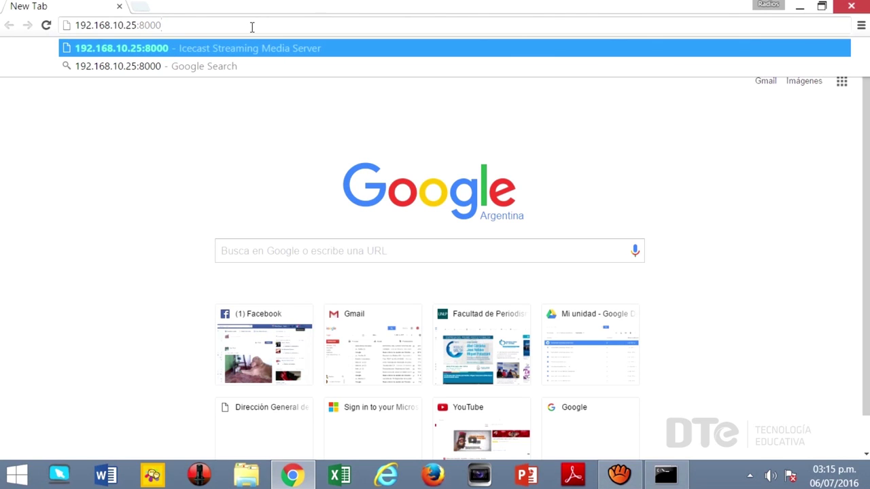
key("Return")
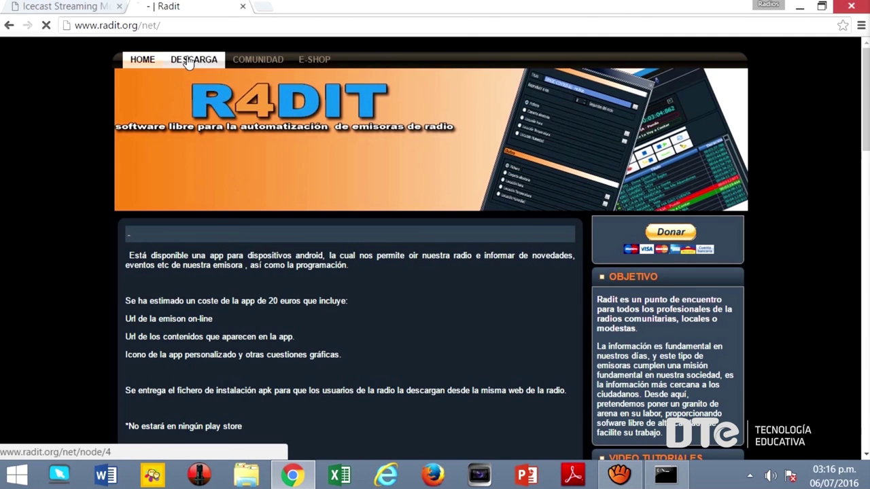
Download raditcast-win32.zip from the Windows 32-bit section of the Radit DESCARGA page.
left_click(190, 60)
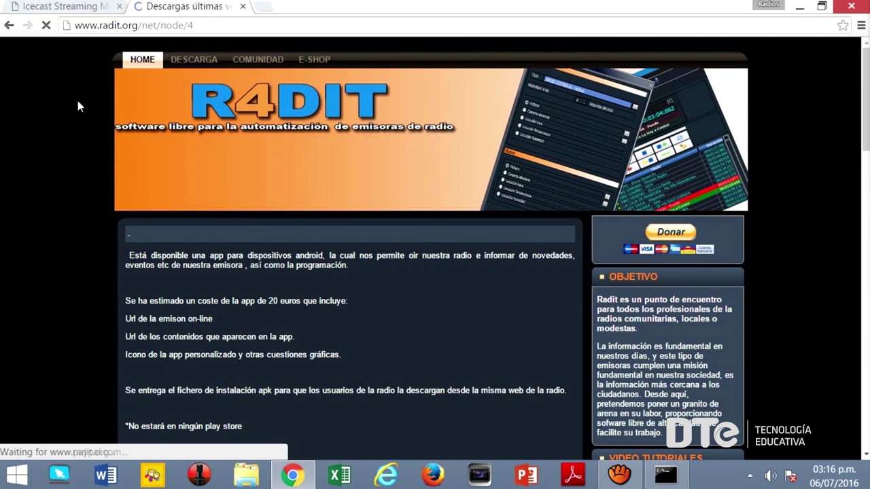
scroll(61, 174, "down", 3)
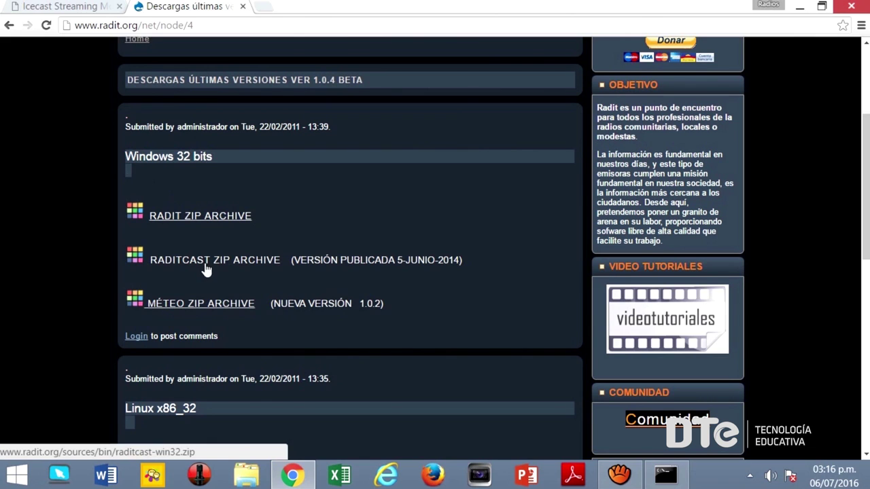
left_click(229, 264)
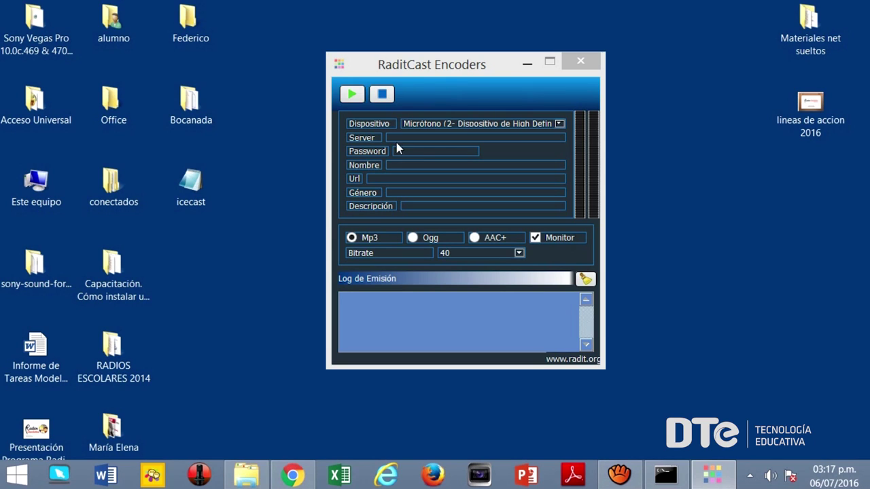
left_click(559, 124)
left_click(558, 123)
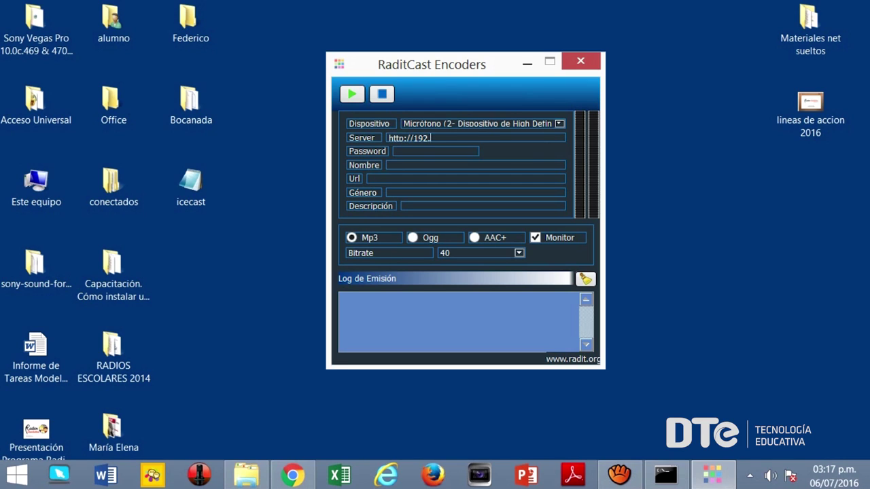
type("10.25:8000")
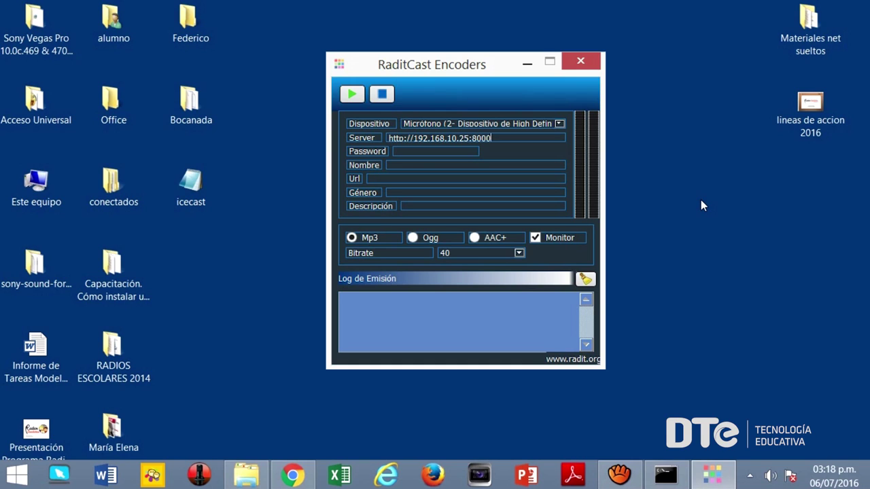
type("/radioescolar.mp3")
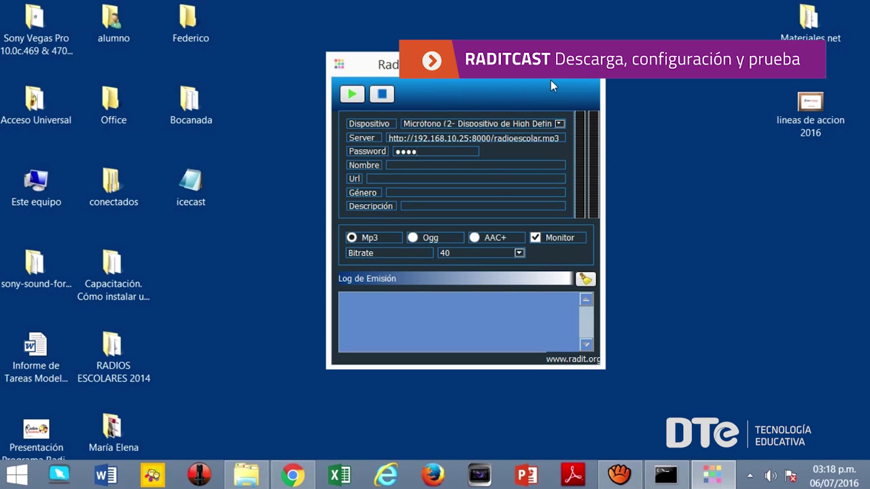
left_click(494, 163)
Name the stream Radio Escolar, keep MP3 at bitrate 40 with Monitor on, and start streaming.
type("Radio Escolar")
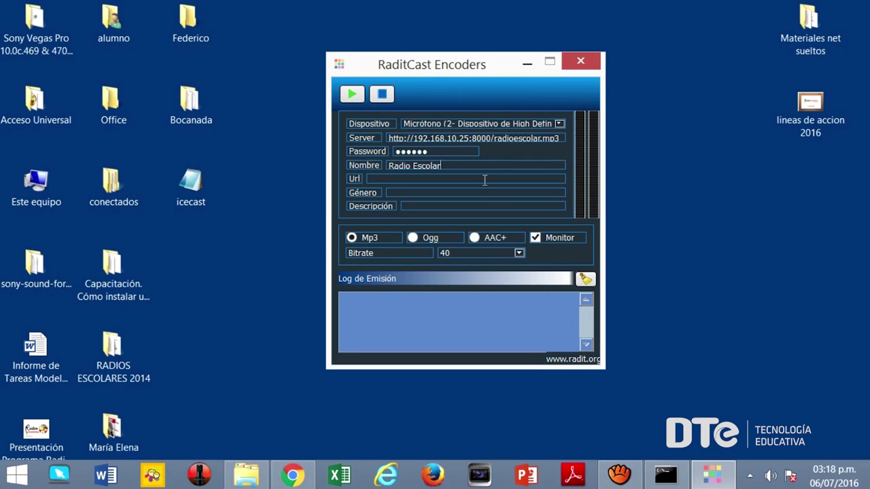
left_click(485, 180)
left_click(484, 195)
left_click(484, 205)
left_click(536, 238)
left_click(537, 239)
left_click(476, 251)
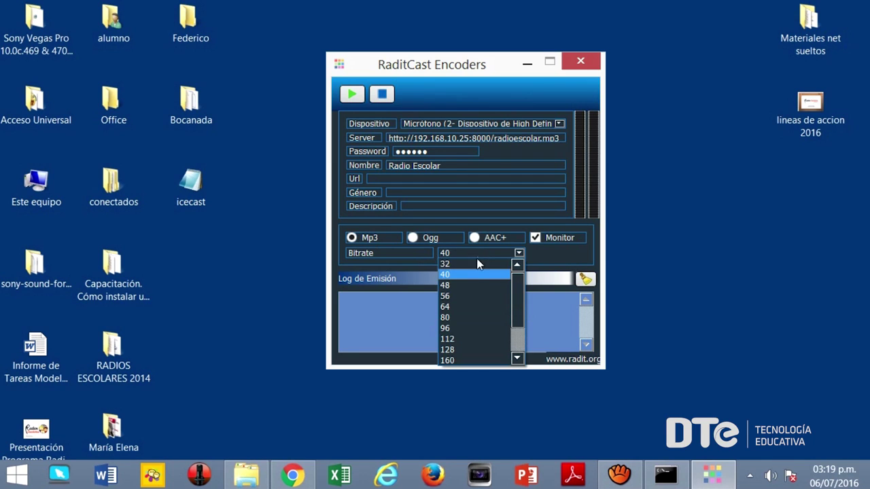
left_click(474, 275)
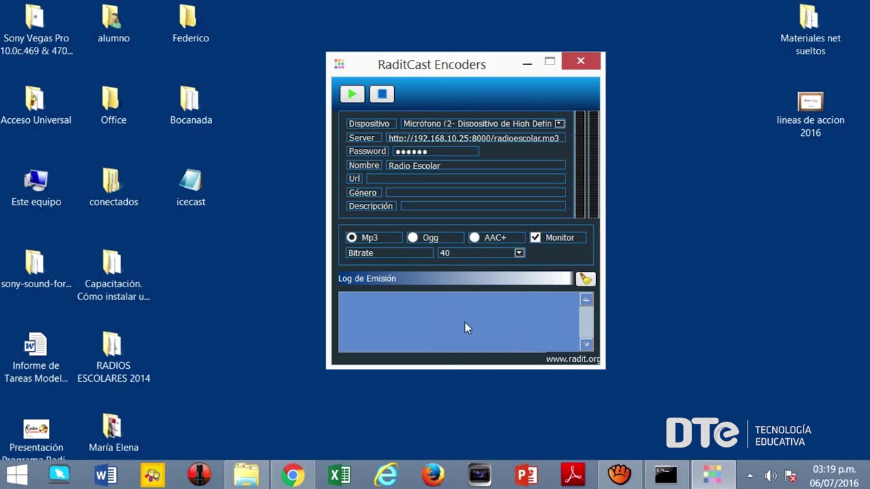
left_click(355, 96)
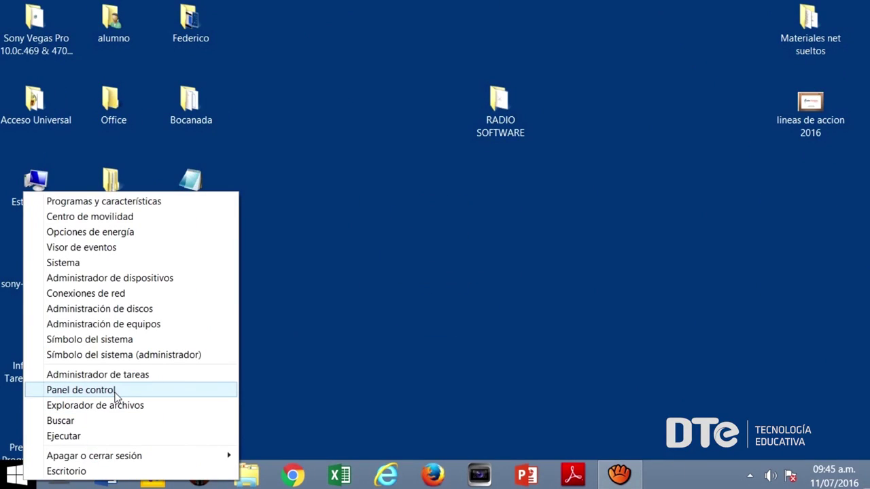
Go to Hardware y sonido > Sonido and select the default microphone on the Grabar tab.
left_click(115, 393)
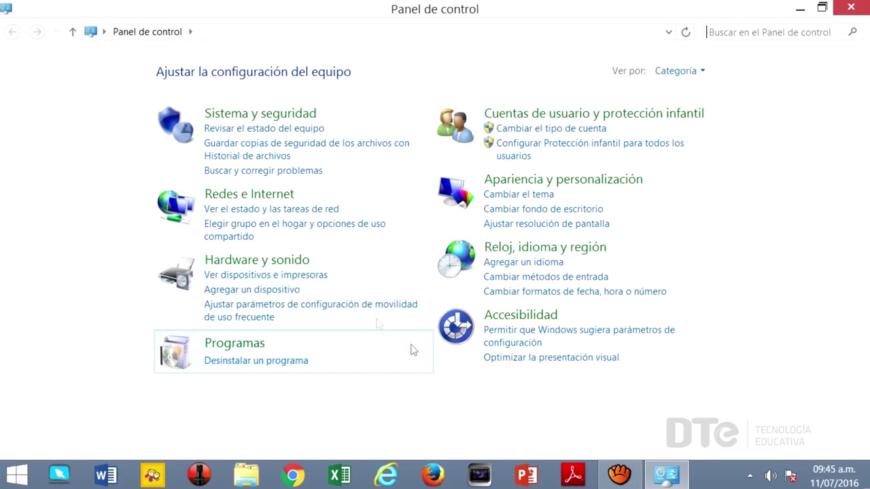
left_click(288, 263)
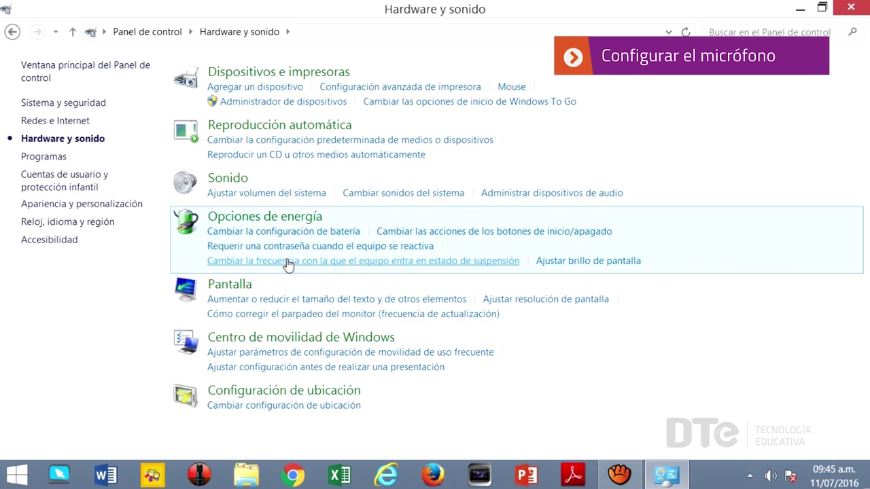
left_click(227, 178)
left_click(364, 83)
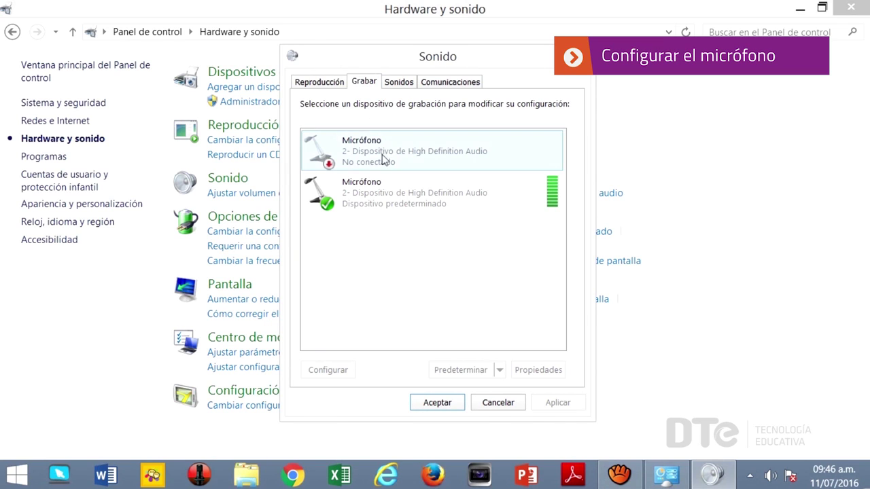
left_click(402, 195)
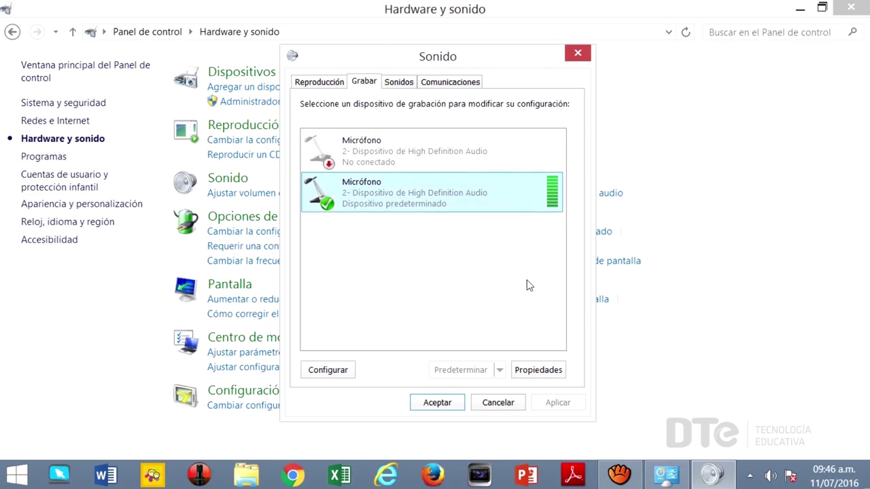
Enable 'Escuchar este dispositivo' in the microphone's properties and confirm both dialogs with Aceptar.
left_click(540, 371)
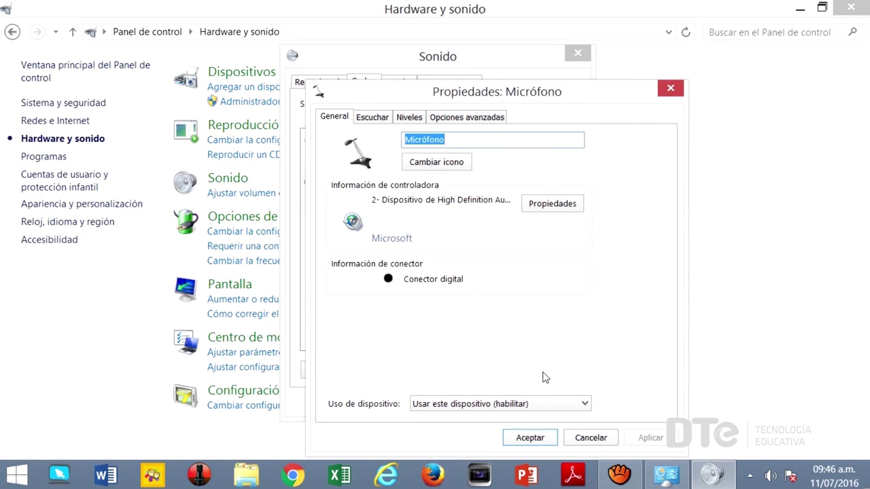
left_click(373, 117)
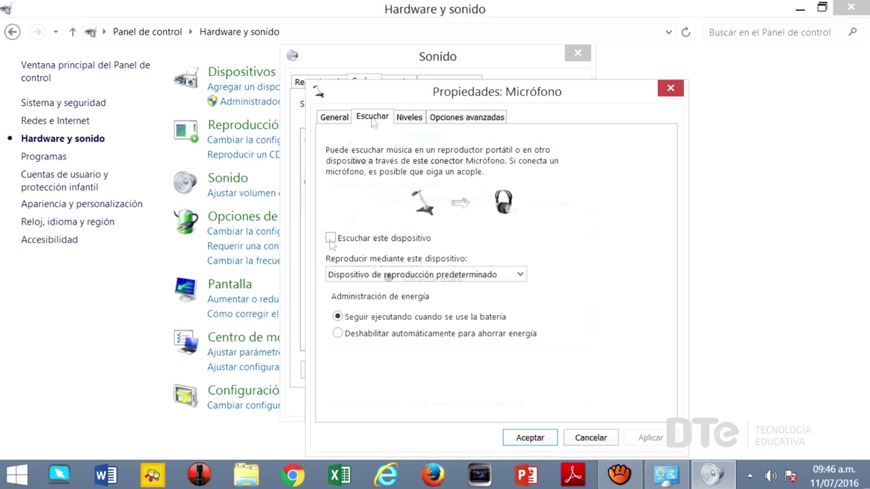
left_click(331, 239)
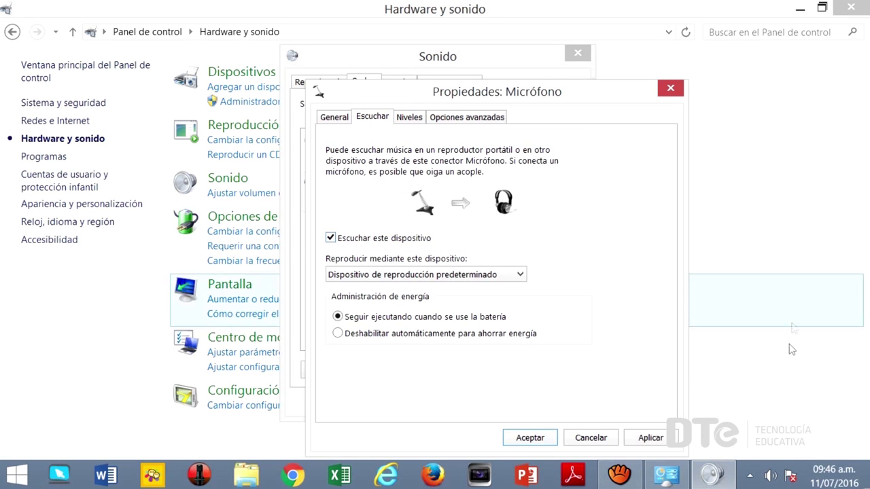
left_click(528, 439)
left_click(438, 403)
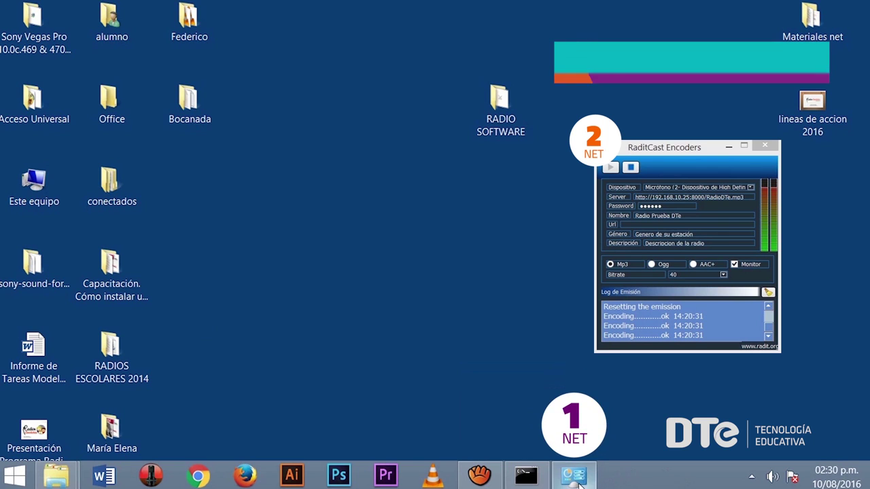
Restore the Hardware y sonido Control Panel window from the taskbar.
left_click(573, 476)
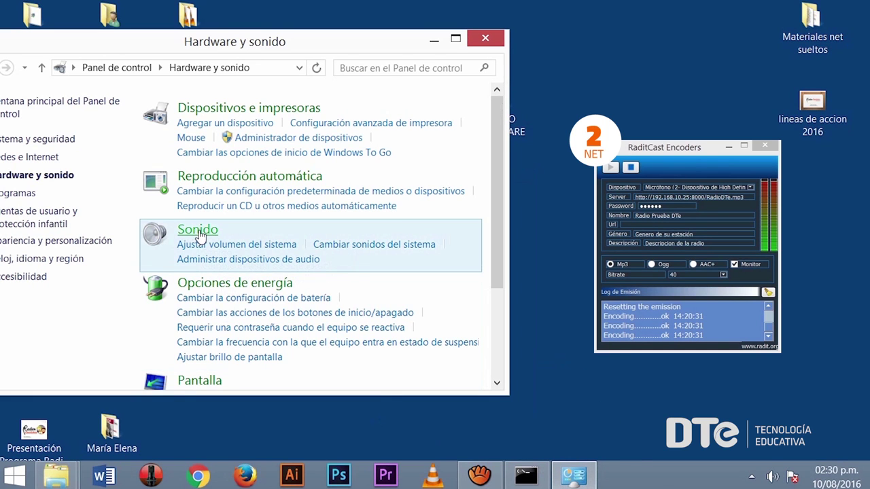
Lower the default microphone's Niveles recording level from 100 to 52.
left_click(198, 234)
left_click(173, 116)
left_click(208, 215)
left_click(330, 411)
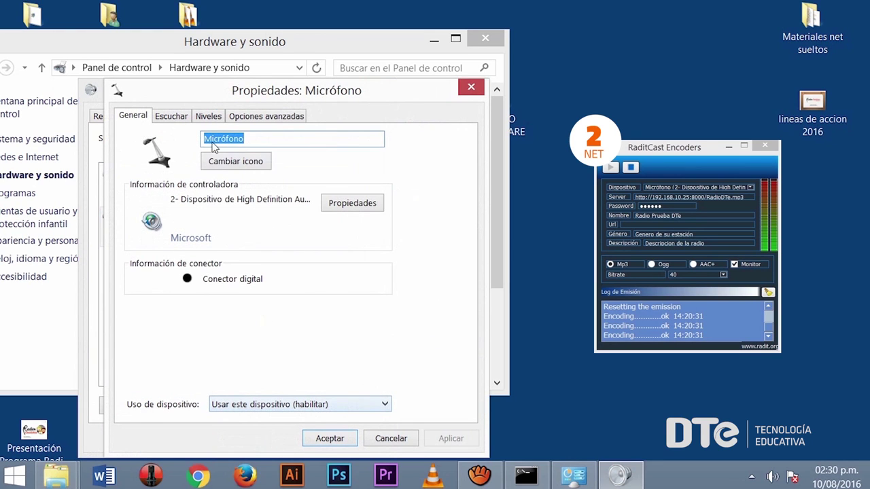
left_click(207, 117)
left_click_drag(250, 163, 181, 169)
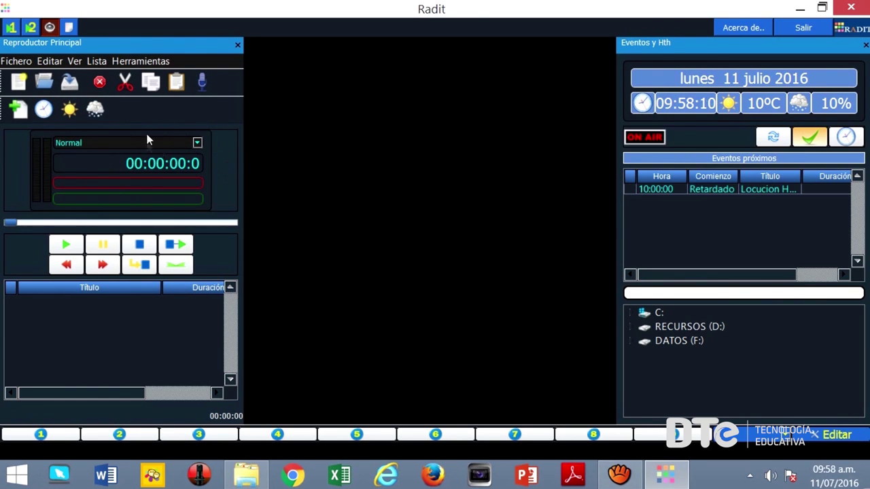
Open the Auxiliar 2 player and widen the Bocanada folder's name column.
left_click(30, 29)
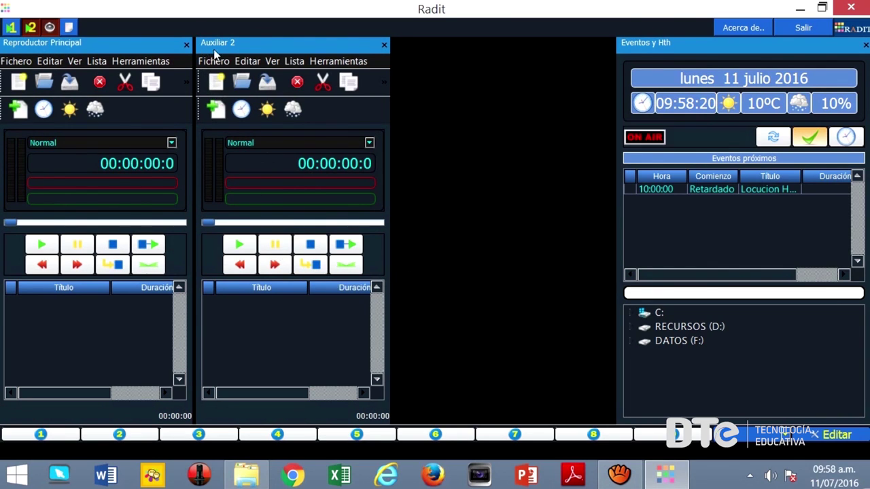
key("alt+Tab")
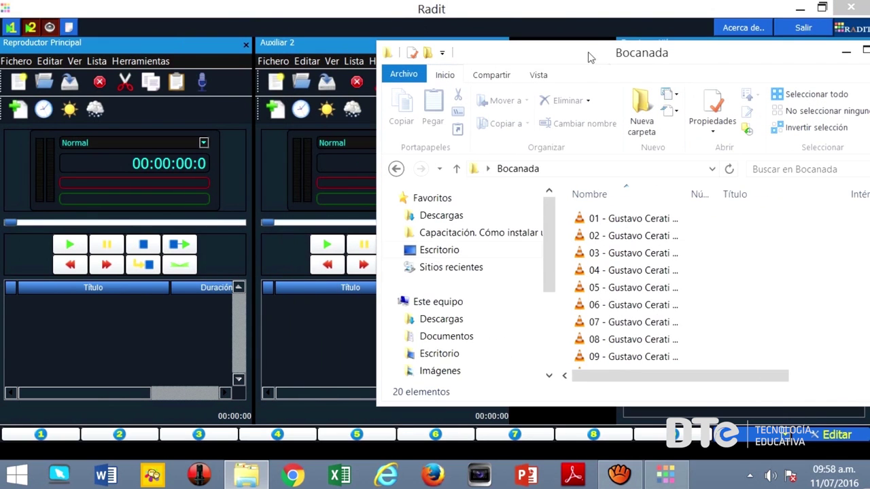
left_click_drag(684, 195, 782, 193)
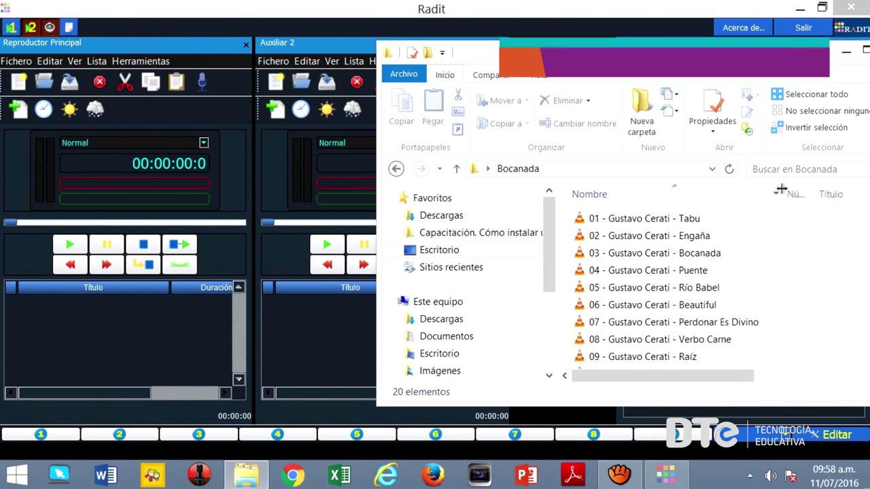
Queue Tabu and Engaña in the main playlist, and Bocanada and Puente in Auxiliar 2.
left_click(666, 219)
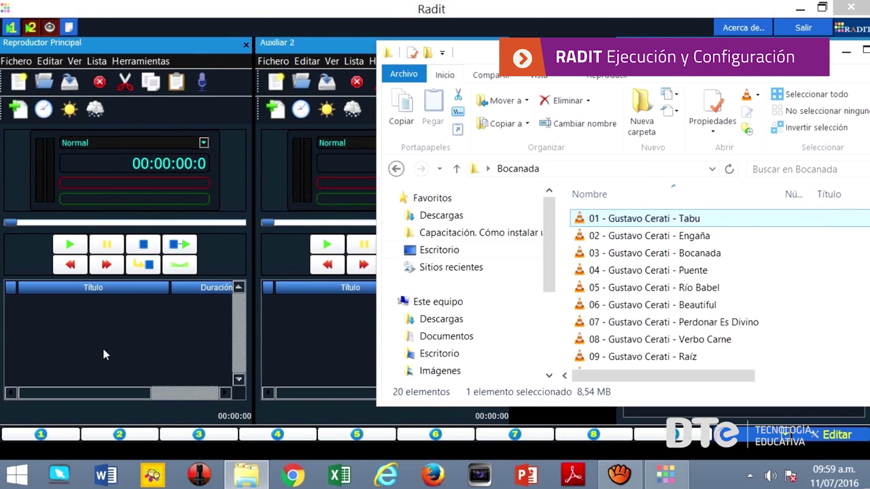
left_click(620, 238)
left_click_drag(620, 241, 135, 353)
left_click(588, 257)
left_click_drag(294, 327, 298, 320)
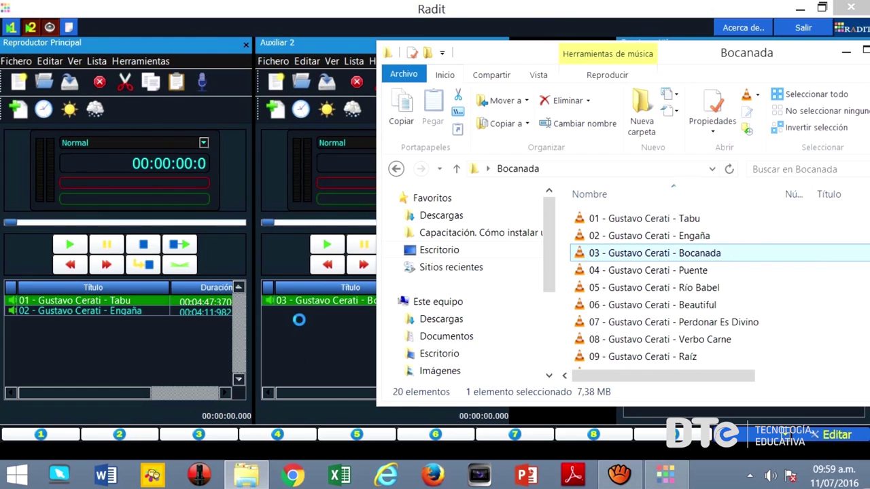
left_click(586, 272)
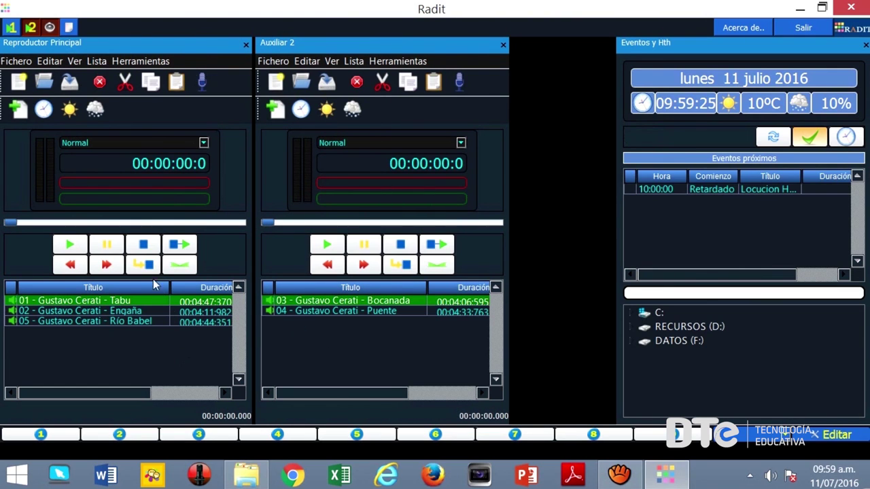
left_click(150, 67)
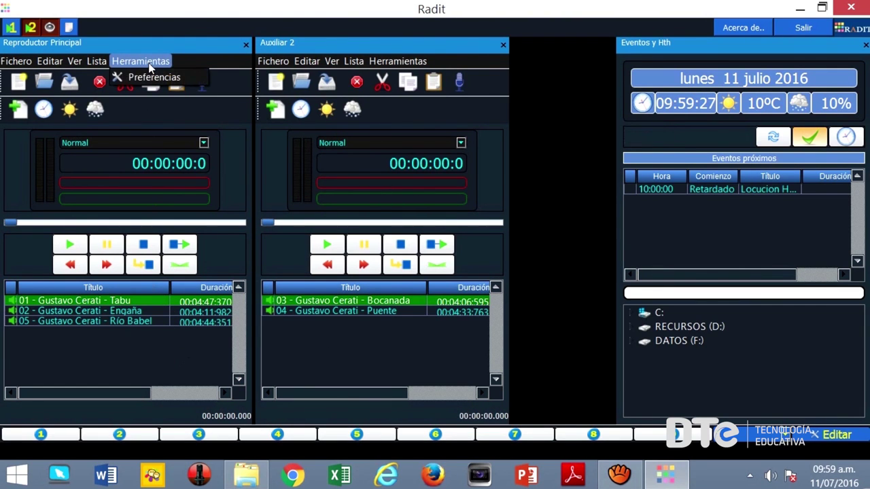
In Preferencias, keep fade-on-stop on and enable the end-of-track detector at level 11.
left_click(152, 79)
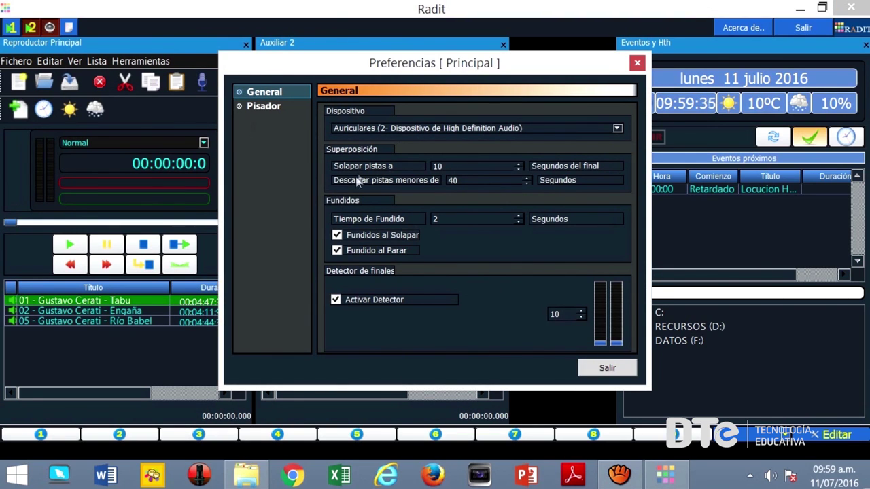
left_click(337, 251)
left_click(338, 251)
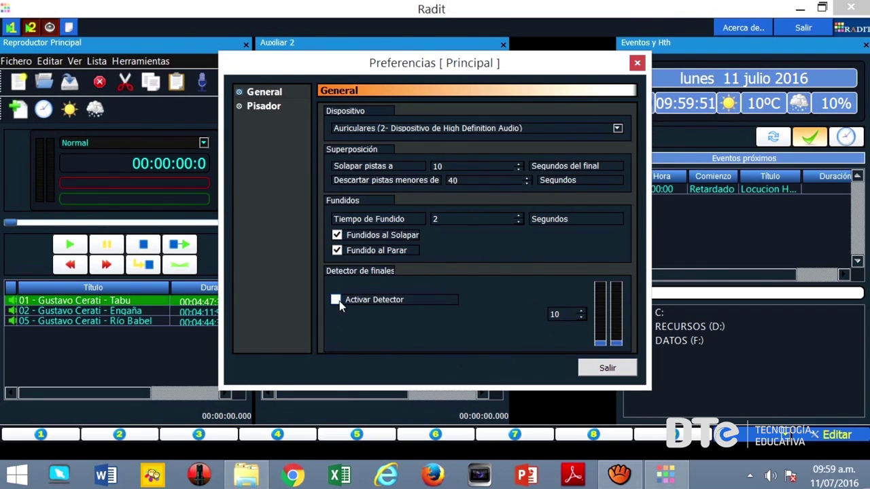
left_click(337, 300)
left_click(582, 313)
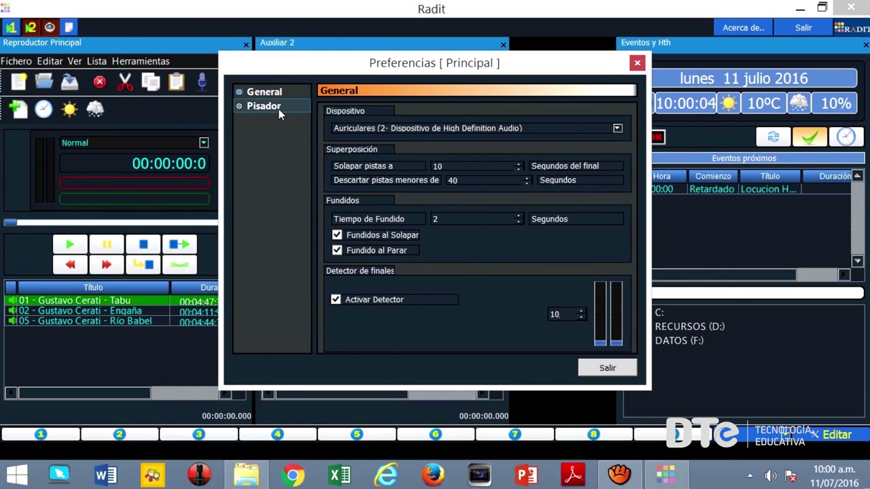
Set the Pisador transition variation to 500 milliseconds.
left_click(280, 114)
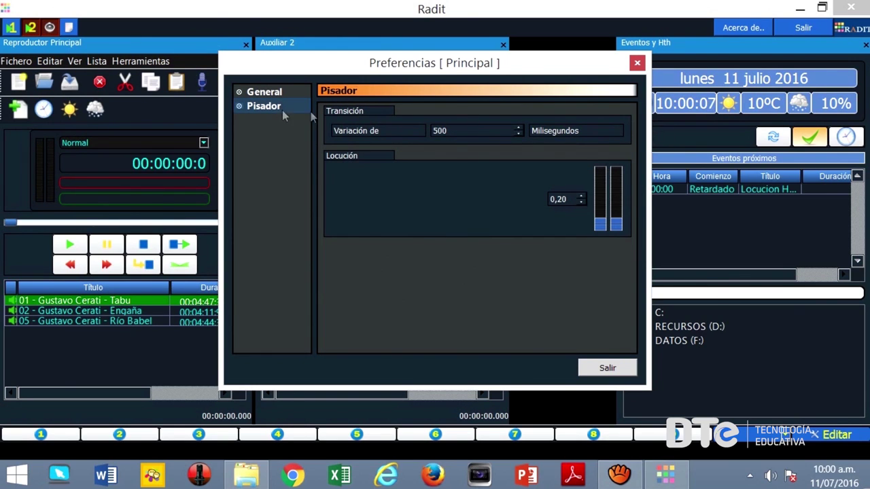
left_click_drag(461, 129, 348, 131)
type("500")
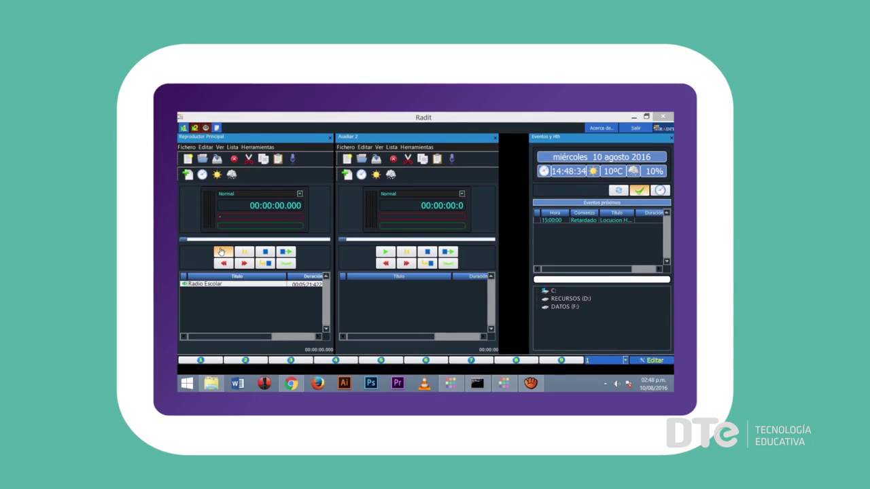
Play the Radio Escolar track in the Reproductor Principal.
left_click(225, 251)
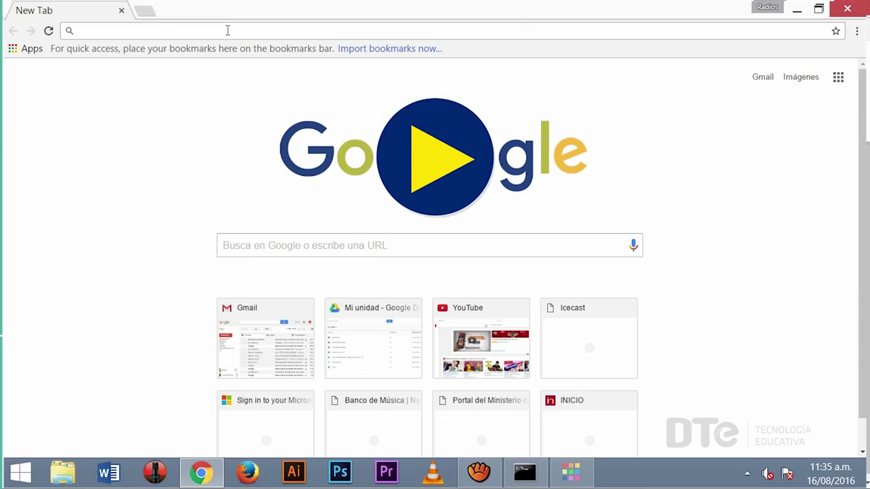
Load 192.168.10.25:8000/radioescolar.mp3 in Chrome and raise the stream's playback volume.
type("192.168.10.25")
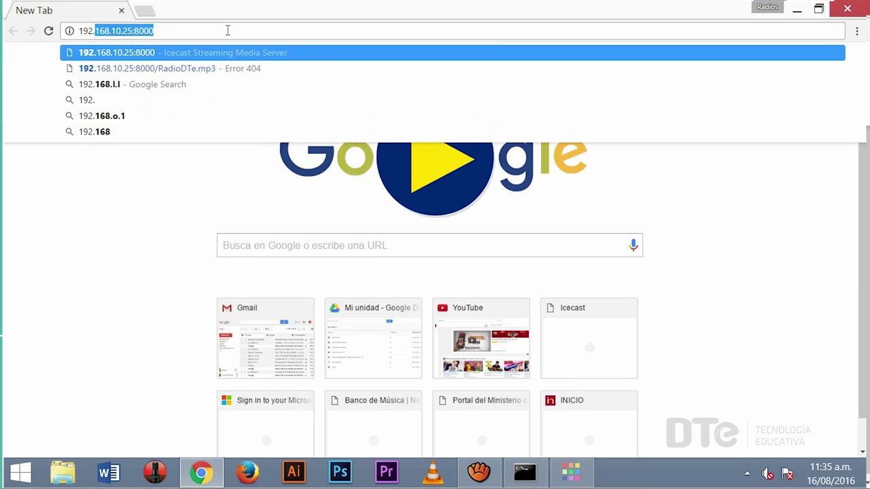
type(":800")
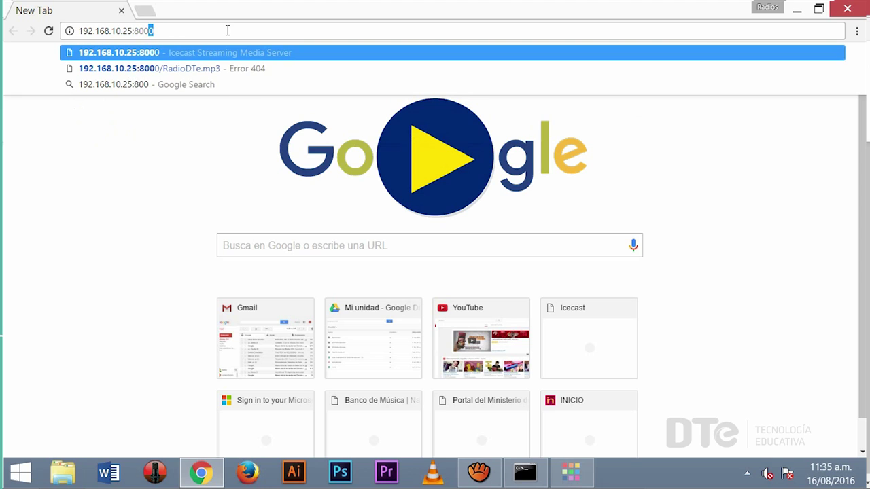
type("0/radioescolar.mp3")
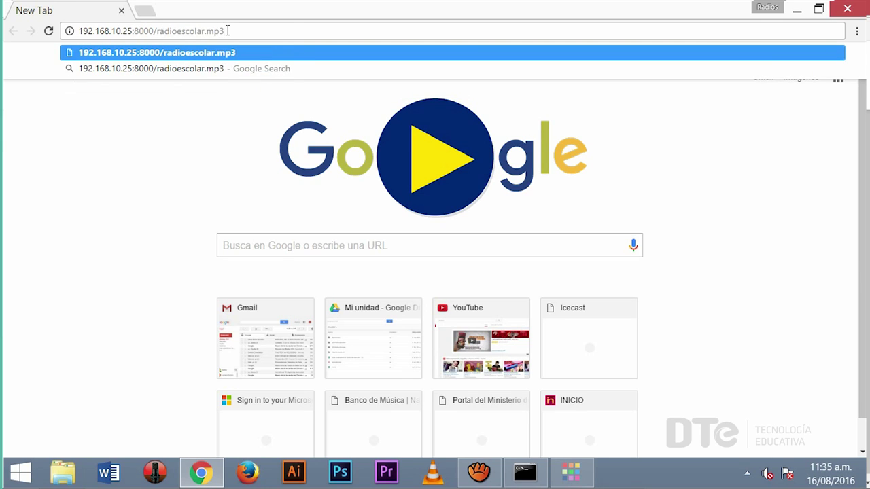
key("Return")
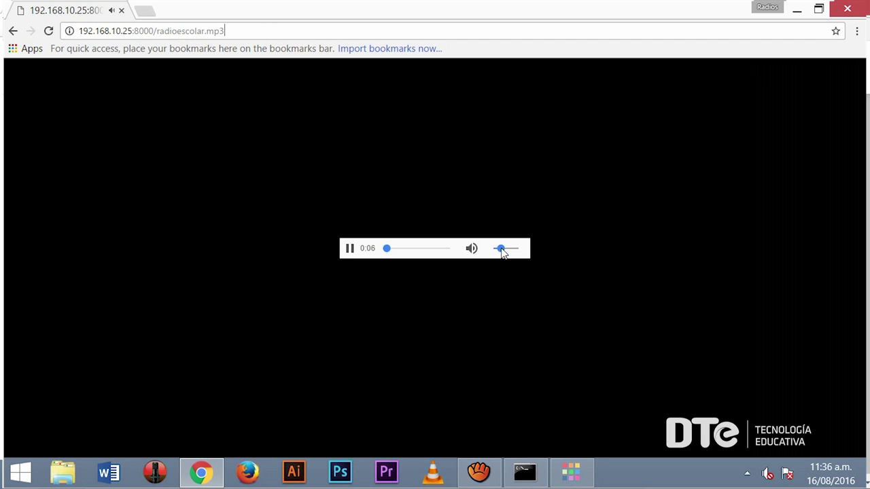
left_click_drag(501, 252, 528, 256)
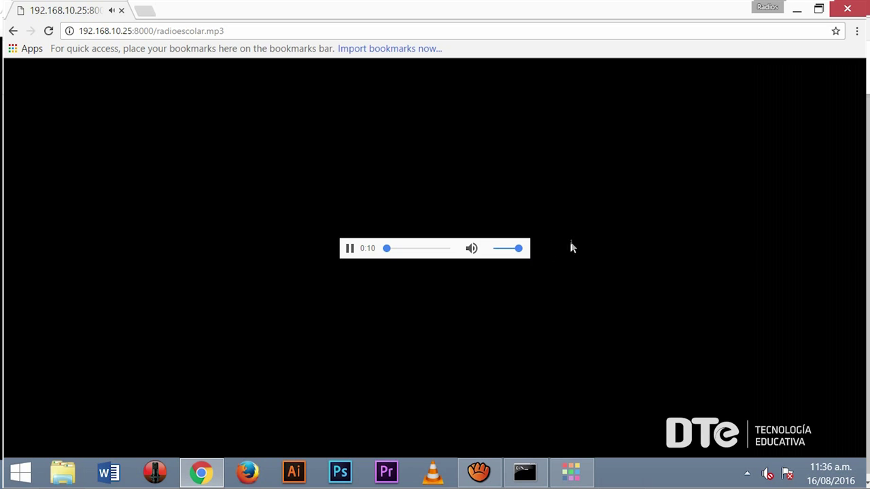